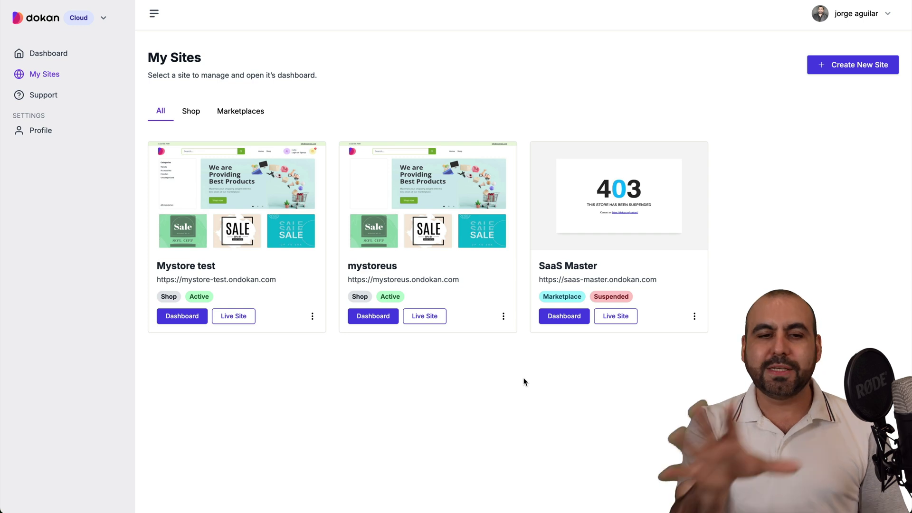
- Create a new Standalone Shop named testshop2 and continue to the Store Information questions
click(869, 63)
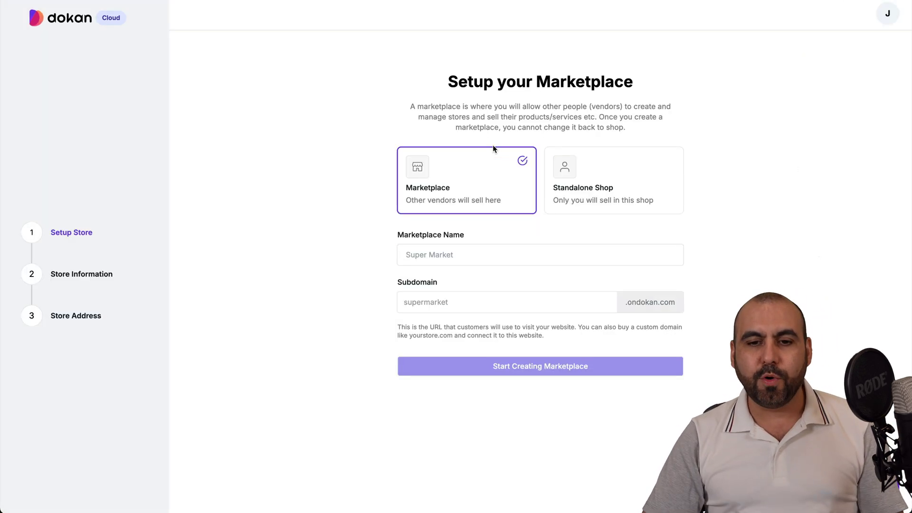
click(600, 189)
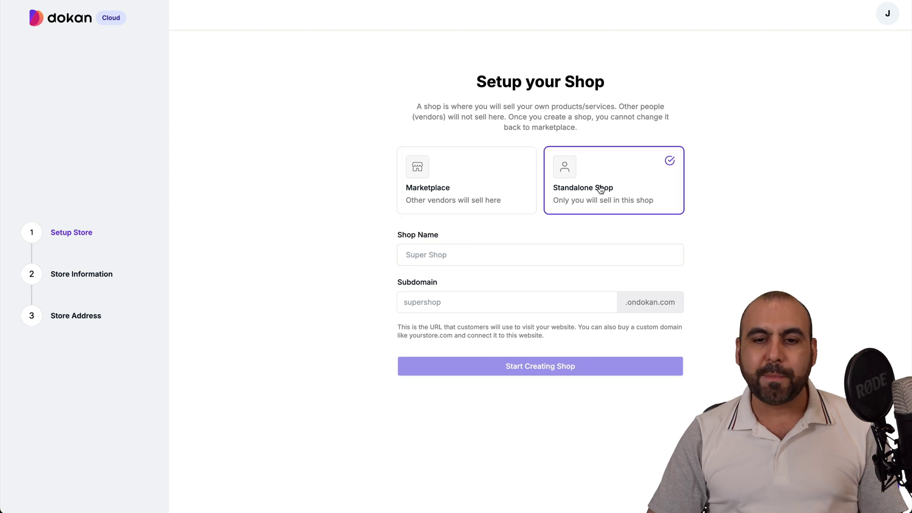
click(472, 255)
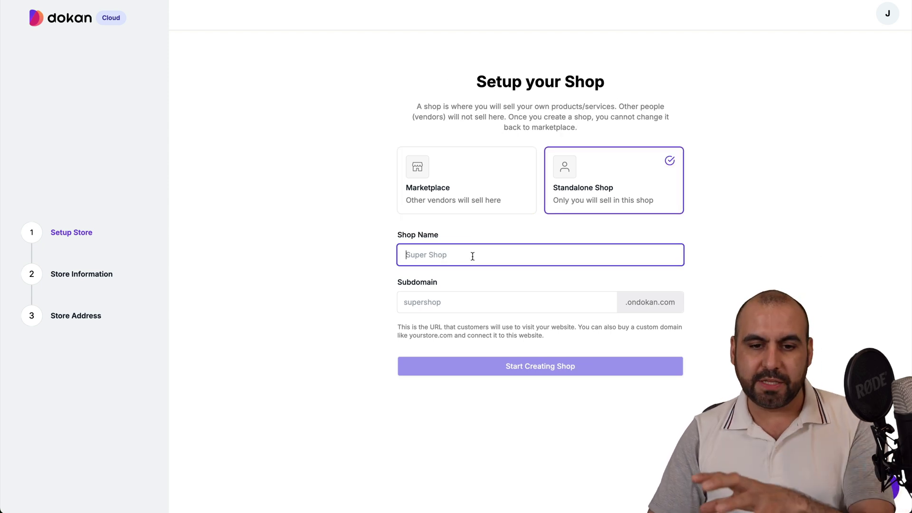
text(testshop)
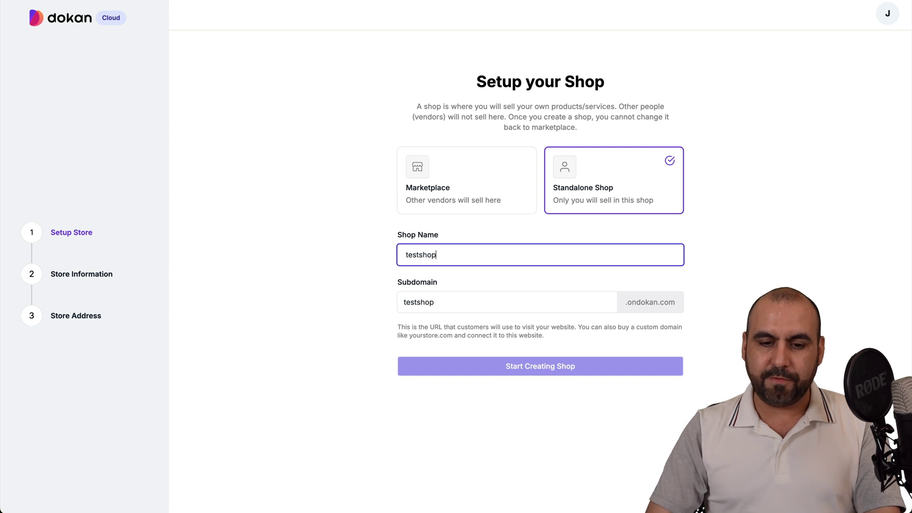
text(2)
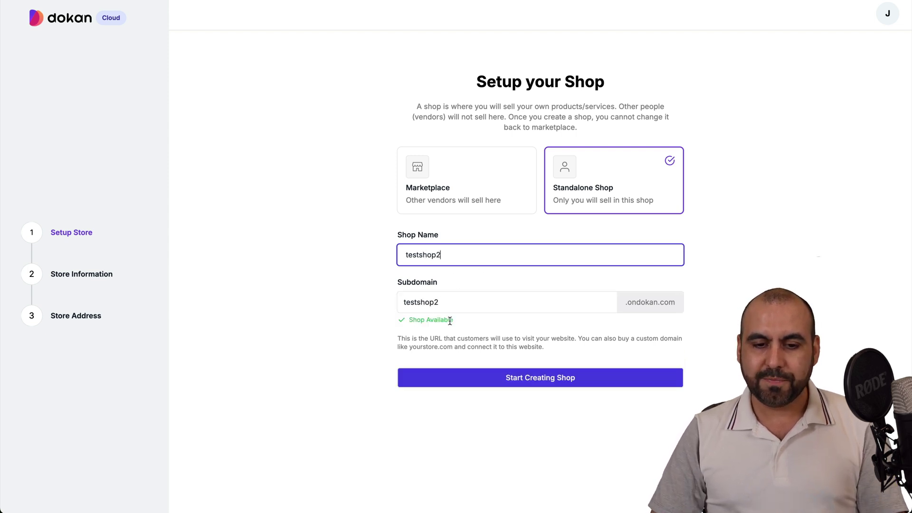
click(515, 378)
click(436, 162)
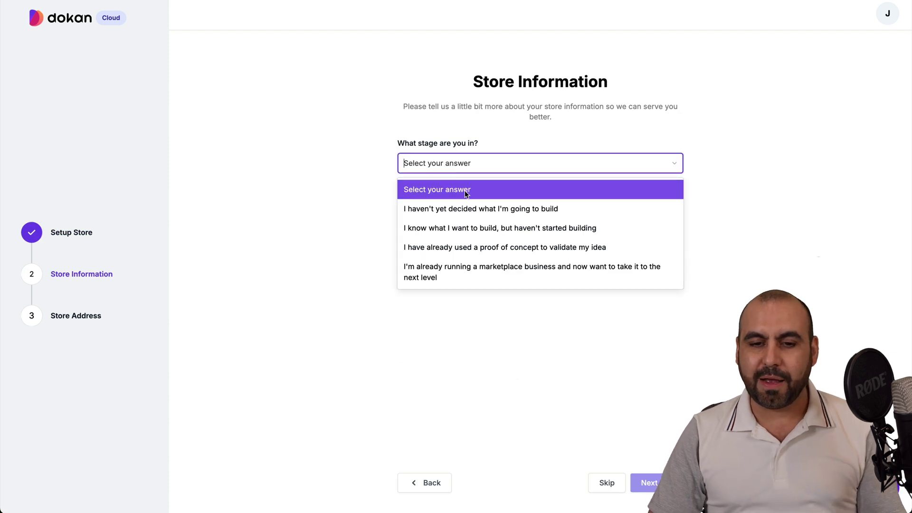
- Answer the store questions: nothing decided yet, no existing audience, prior business experience
click(468, 201)
click(460, 211)
click(472, 255)
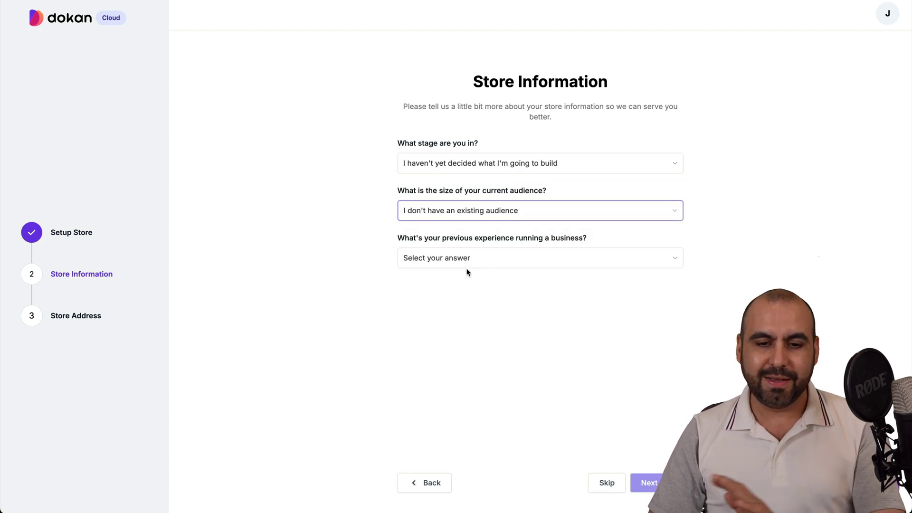
click(492, 255)
click(492, 321)
click(646, 483)
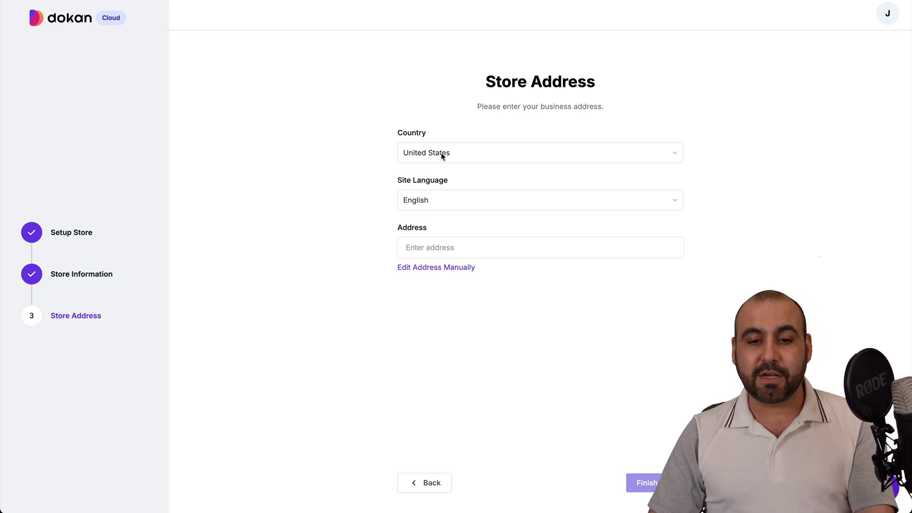
- Pick a suggested business address for 'test', finish setup, and view the live storefront
click(440, 243)
text(test)
click(450, 270)
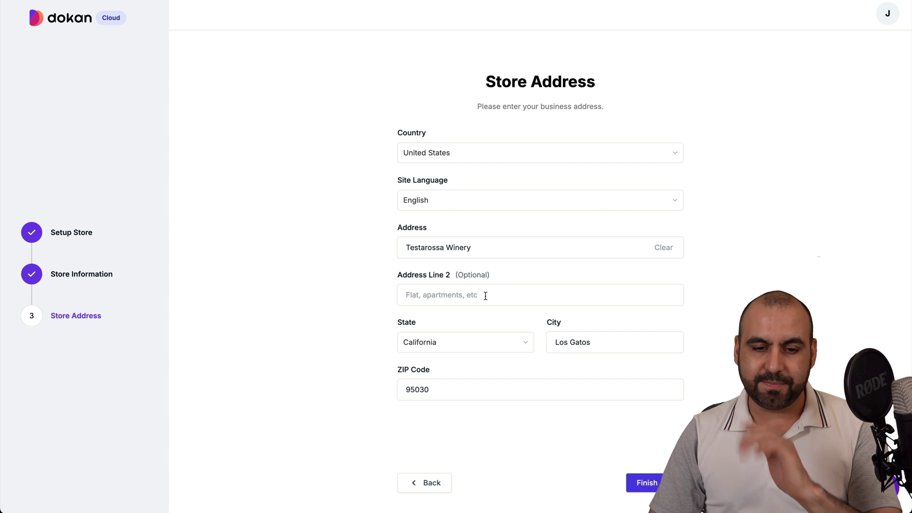
click(648, 477)
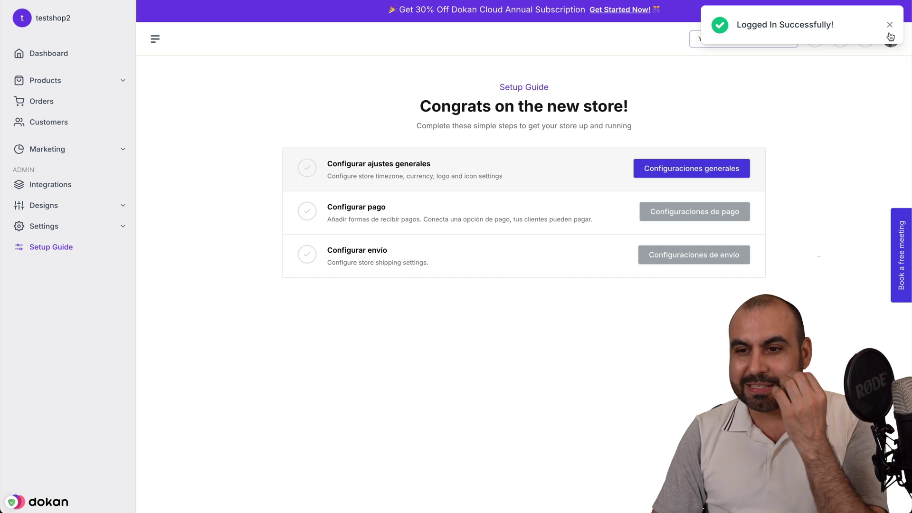
click(50, 20)
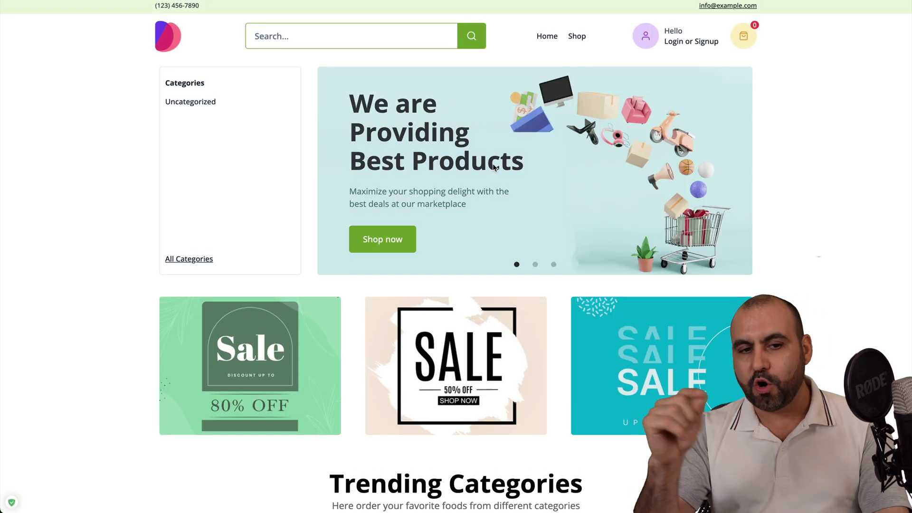
scroll(494, 167, down, 15)
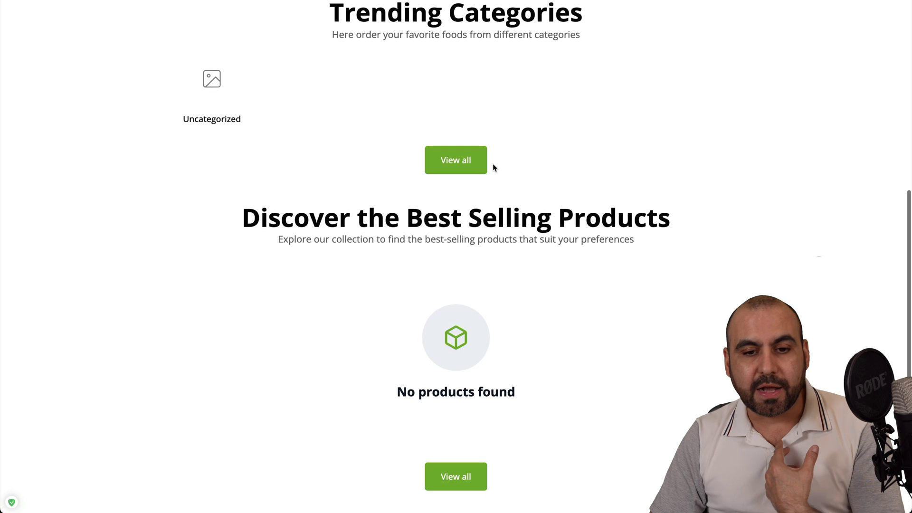
scroll(492, 169, up, 20)
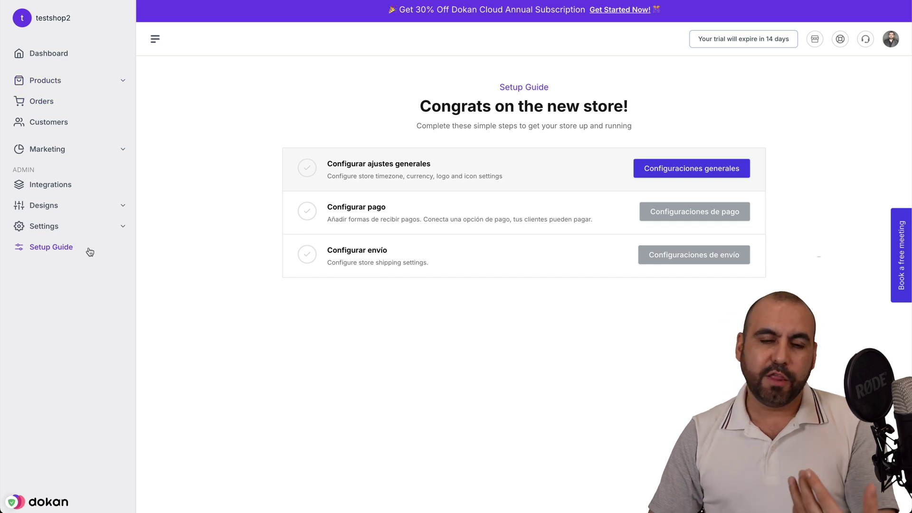
- Open Settings > General and look through the Basic tab's visibility and units options
click(107, 234)
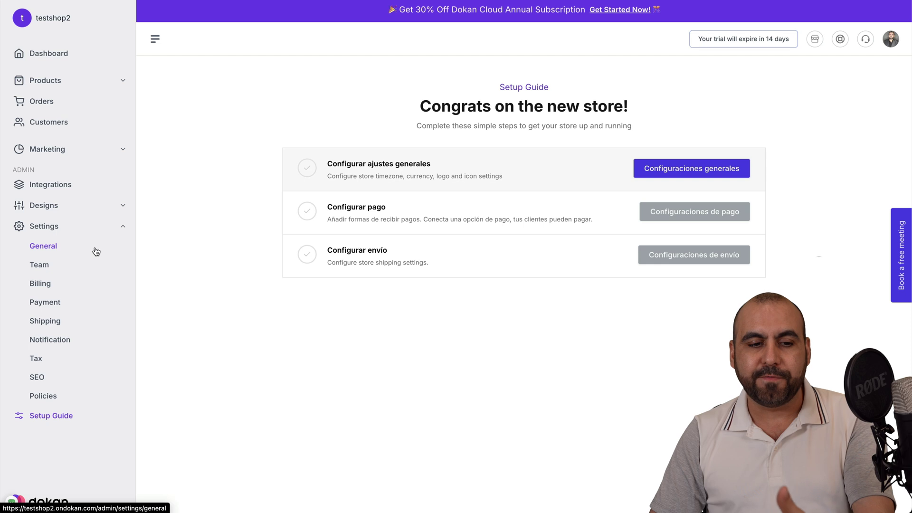
click(96, 252)
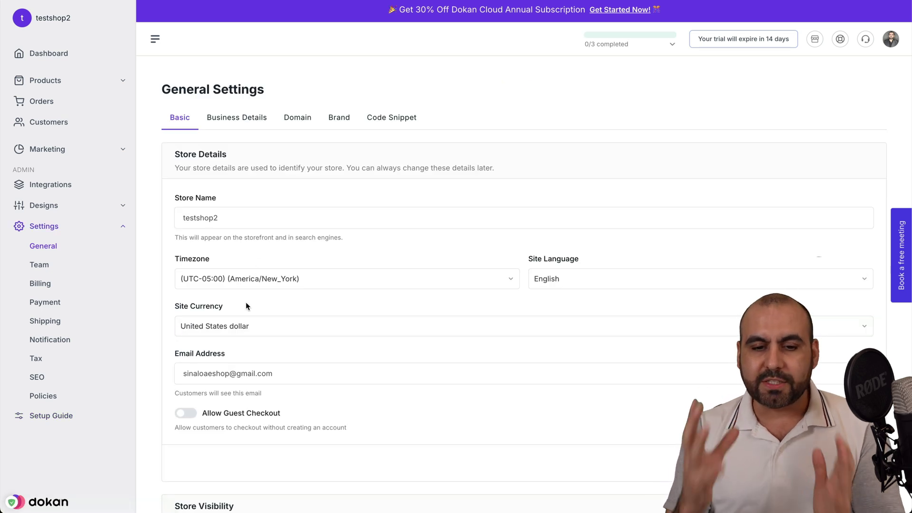
scroll(246, 304, down, 8)
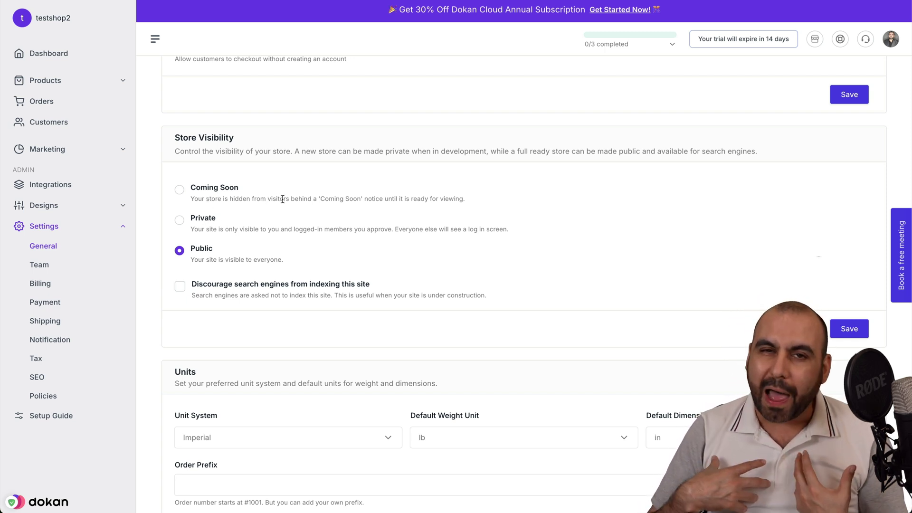
scroll(283, 198, down, 3)
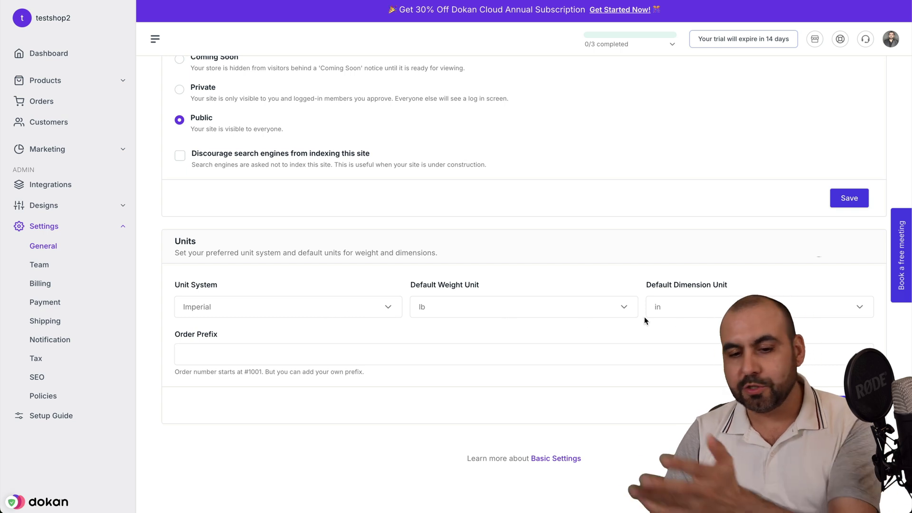
scroll(344, 319, up, 10)
- Review the Business Details tab, clicking into the Legal Business Name field
click(233, 118)
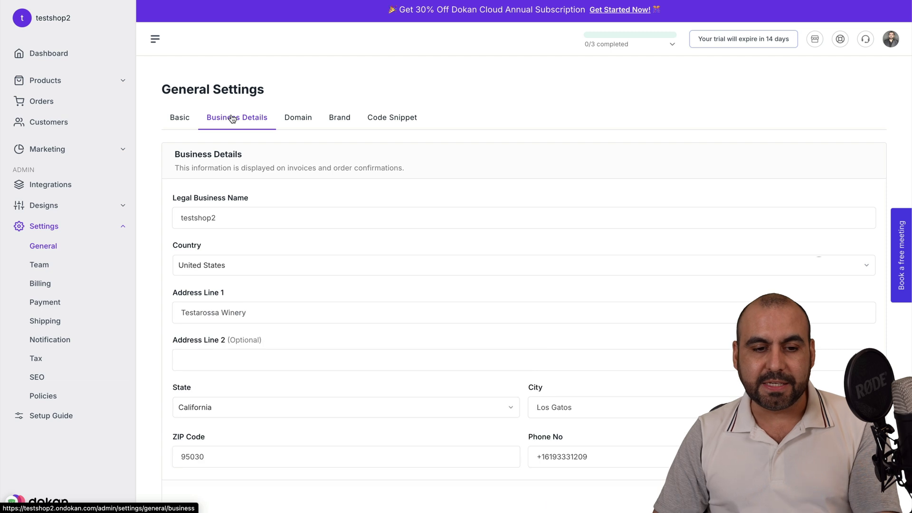
scroll(282, 259, down, 2)
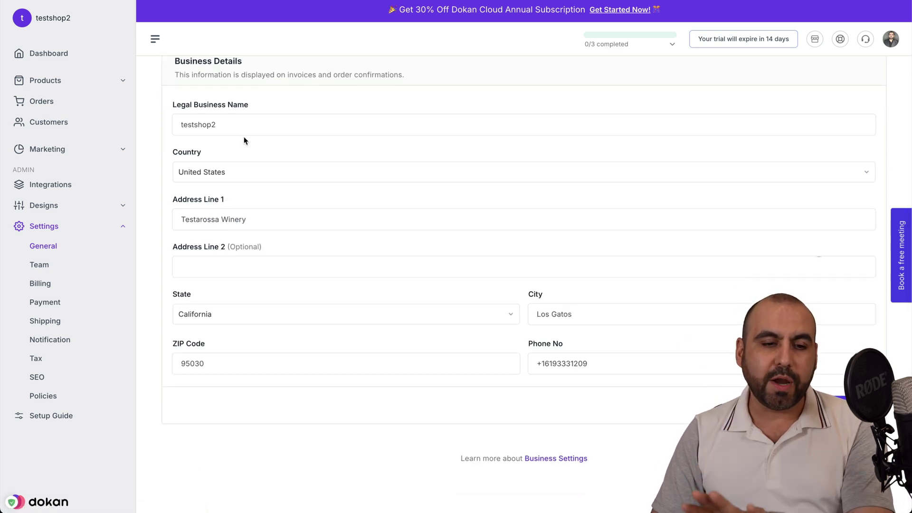
click(264, 128)
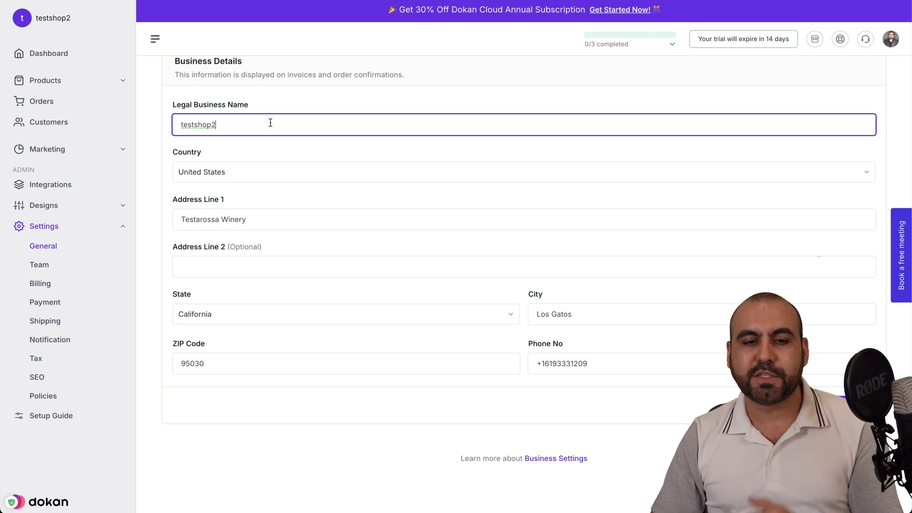
scroll(271, 123, up, 2)
- Check the testshop2.ondokan.com address on the Domain tab, then view the Brand settings
click(298, 123)
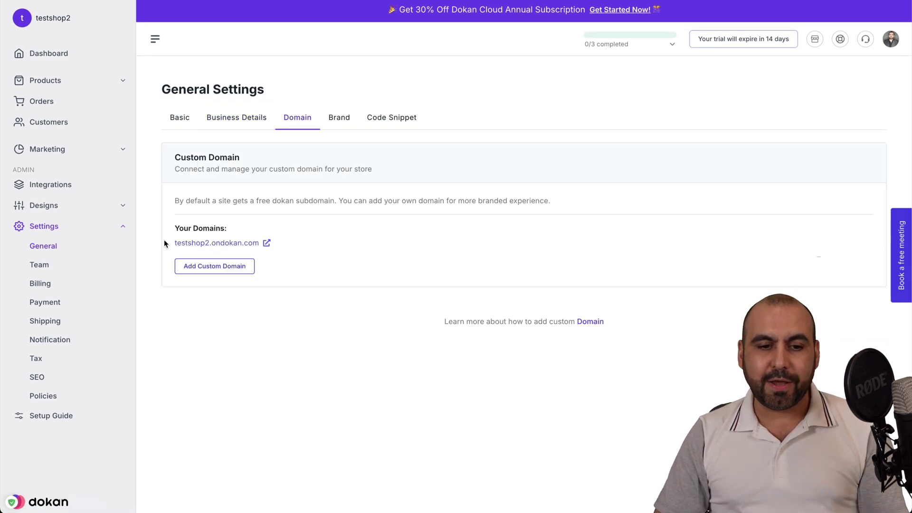
drag(176, 245, 268, 242)
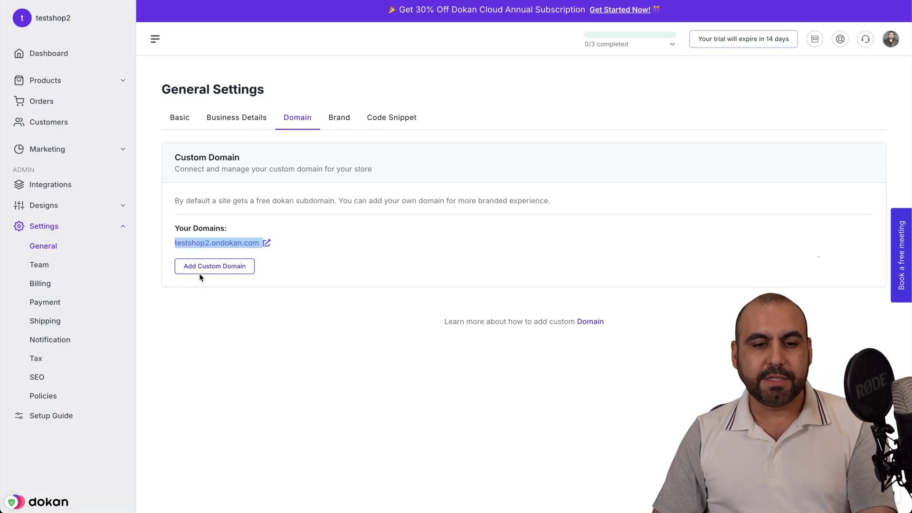
click(305, 298)
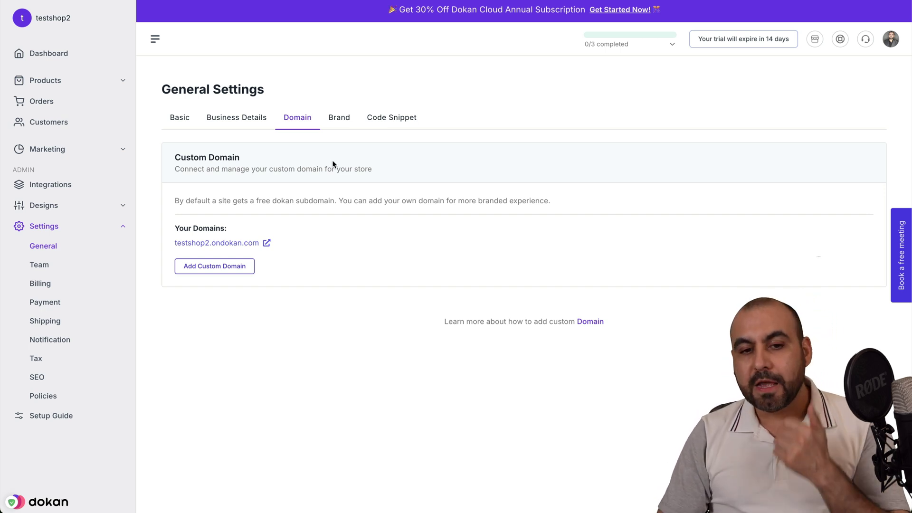
click(340, 117)
scroll(372, 320, down, 3)
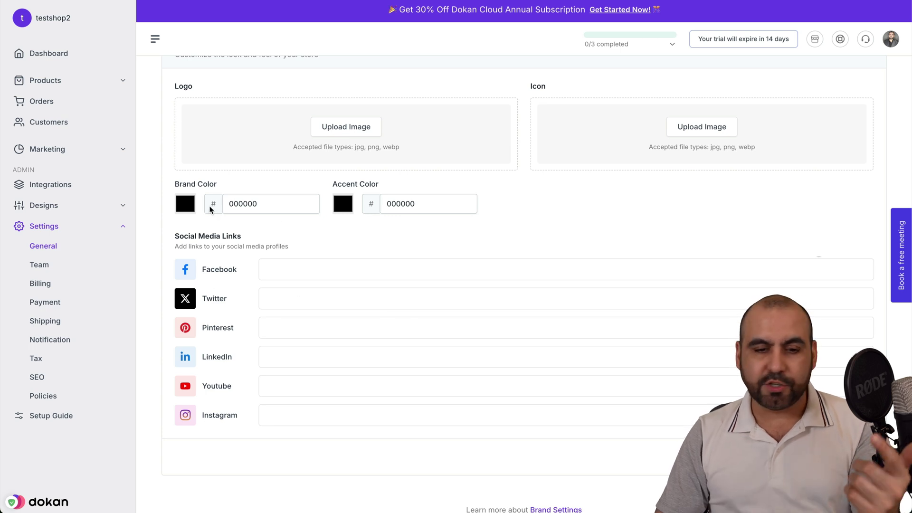
- View the empty Head and Body Start code snippet fields, then the Team members list
scroll(255, 374, up, 3)
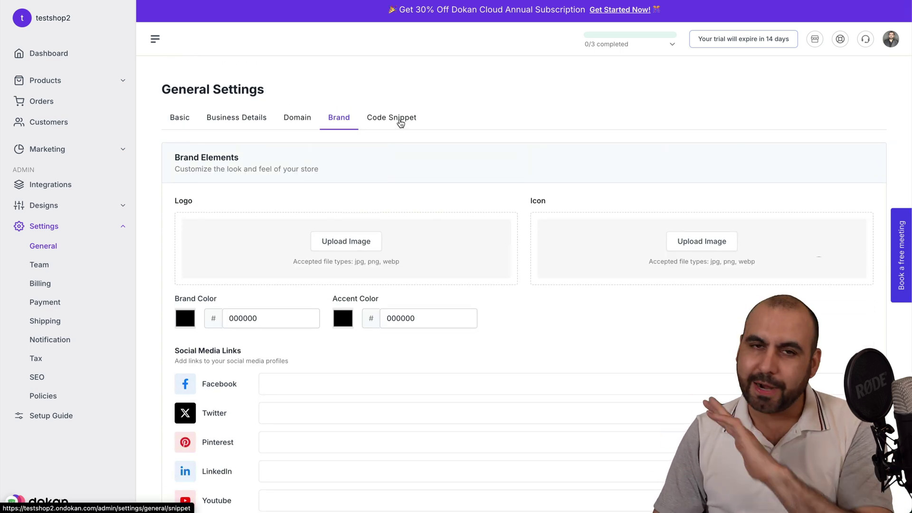
click(401, 123)
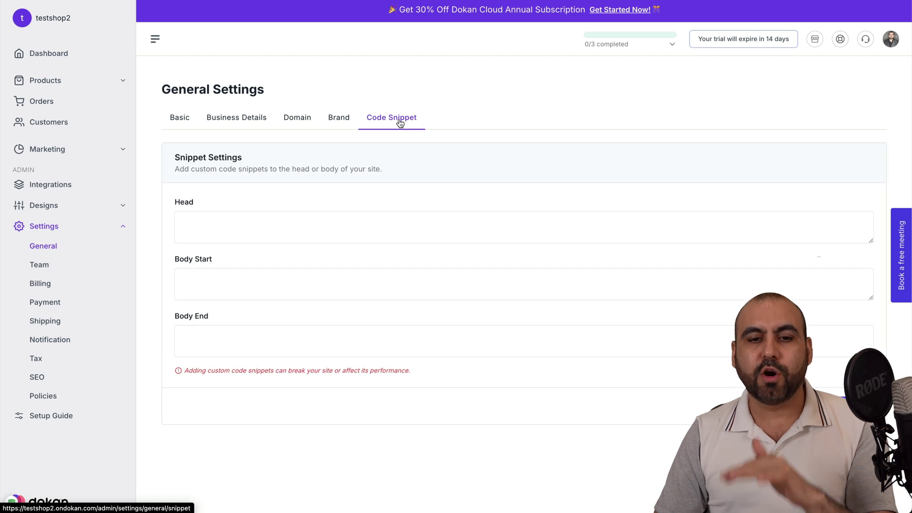
click(336, 223)
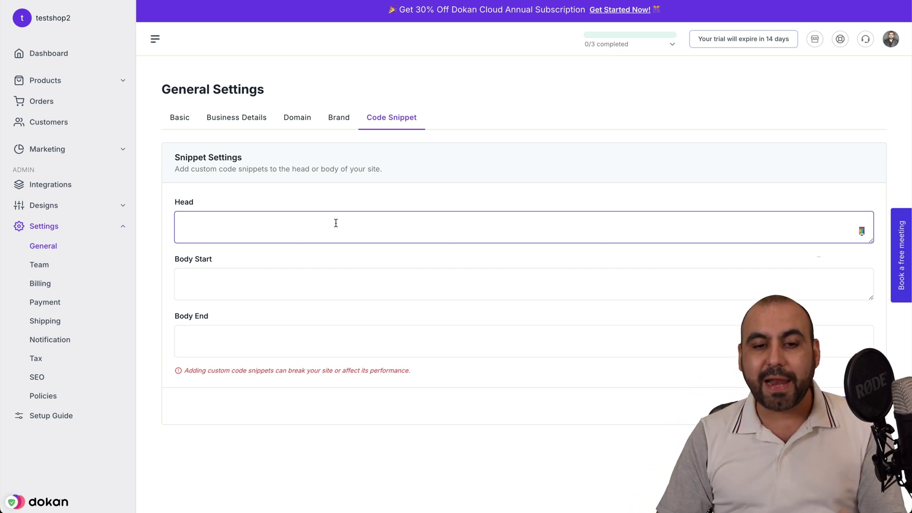
click(338, 288)
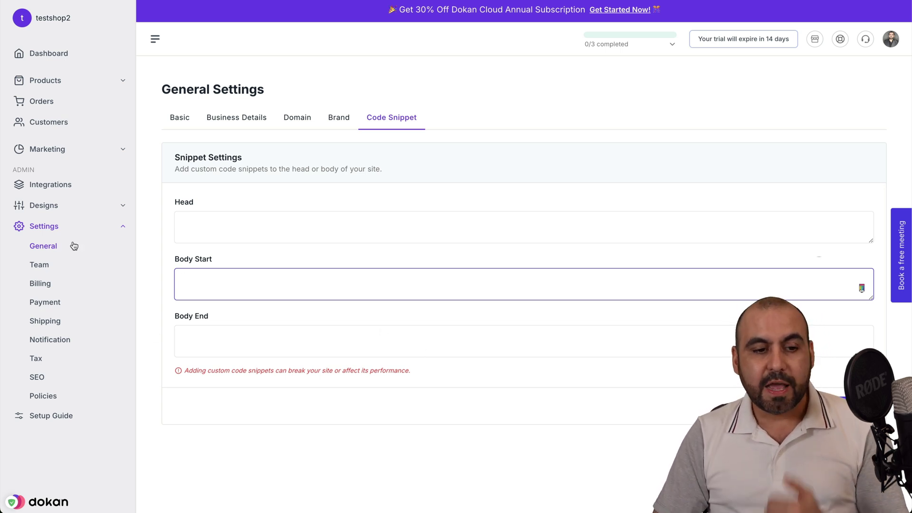
click(42, 266)
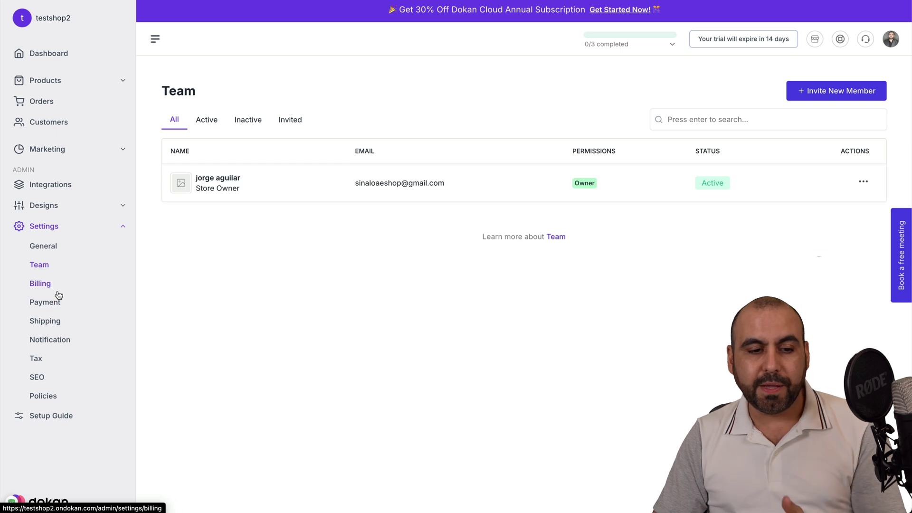
click(59, 309)
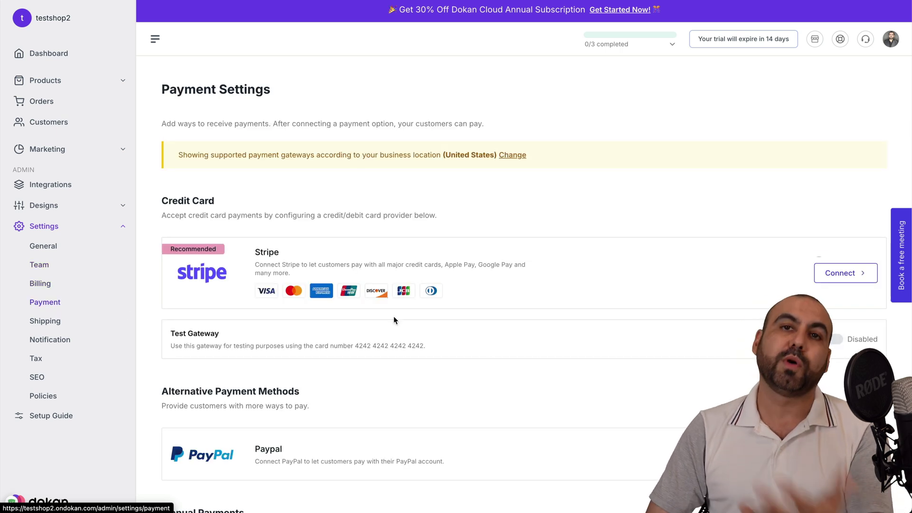
scroll(518, 325, down, 3)
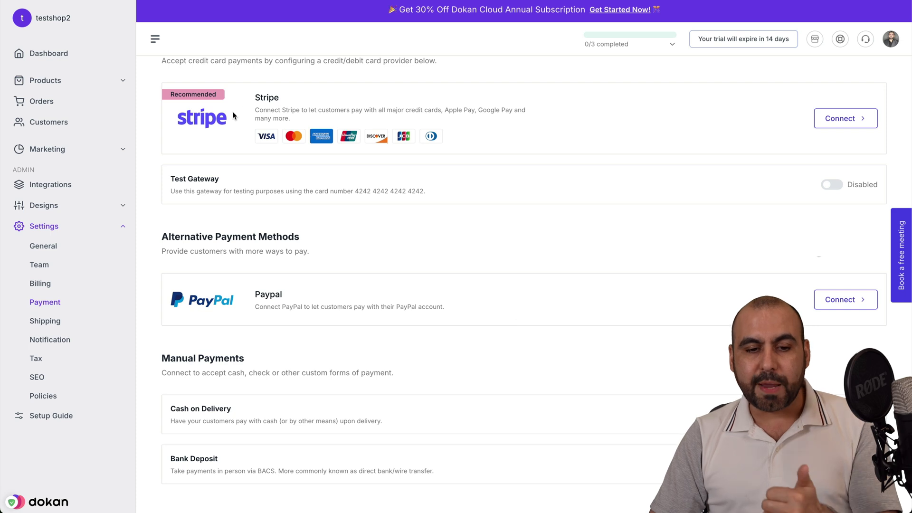
scroll(233, 302, down, 1)
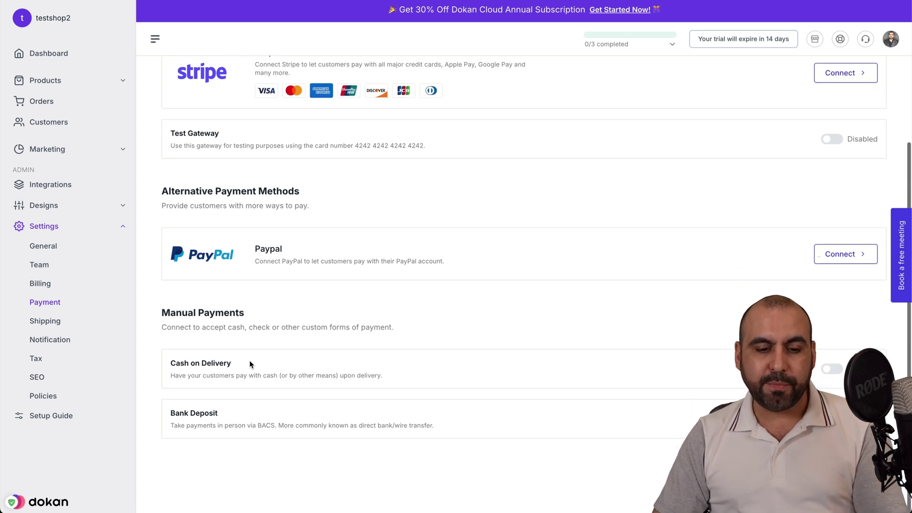
scroll(173, 417, up, 3)
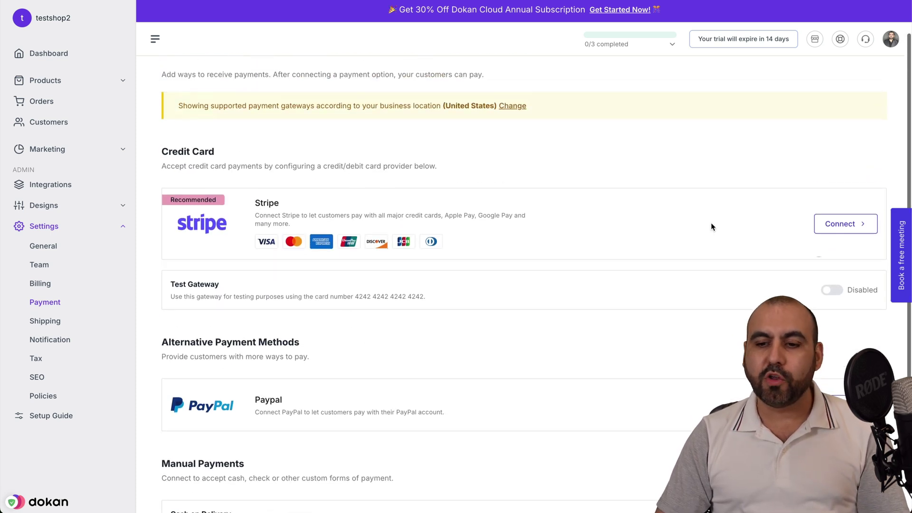
drag(178, 281, 219, 284)
click(219, 284)
drag(354, 297, 423, 297)
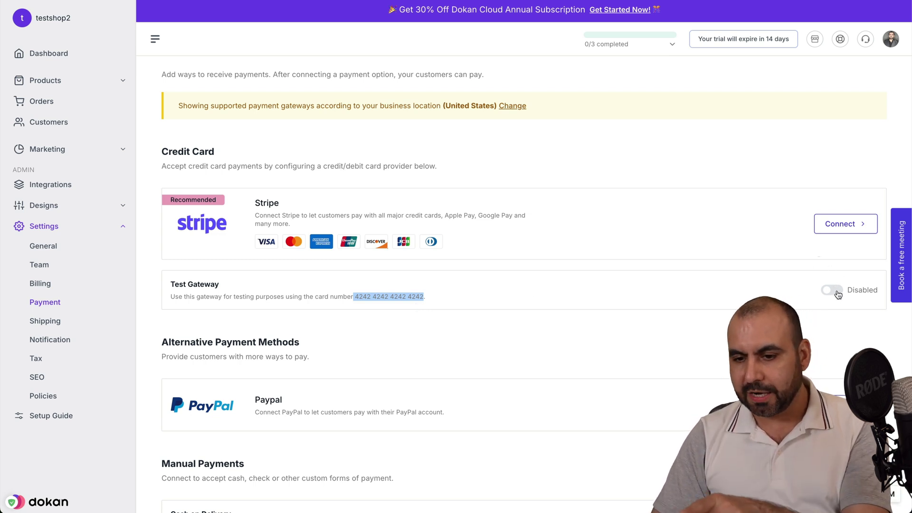
click(730, 300)
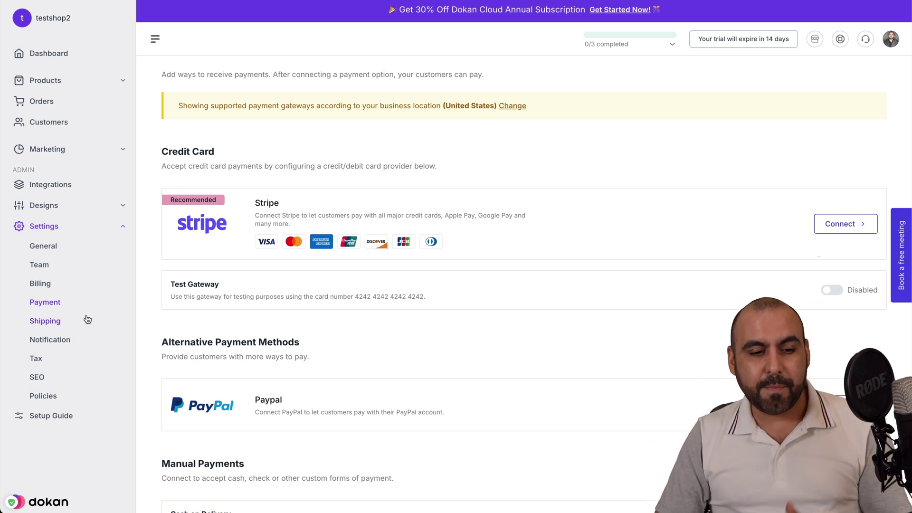
- Glance through the Shipping, Notification and Tax settings, ending on SEO settings
click(57, 321)
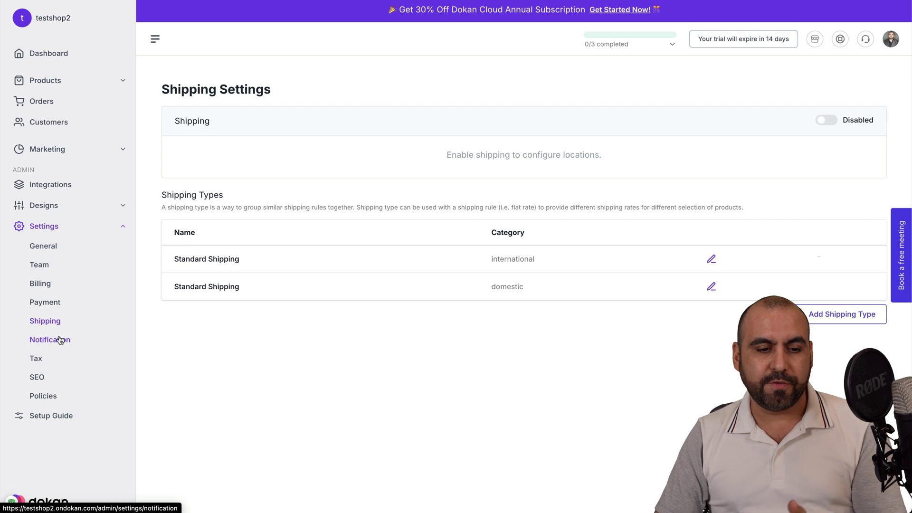
click(60, 340)
click(34, 359)
click(40, 378)
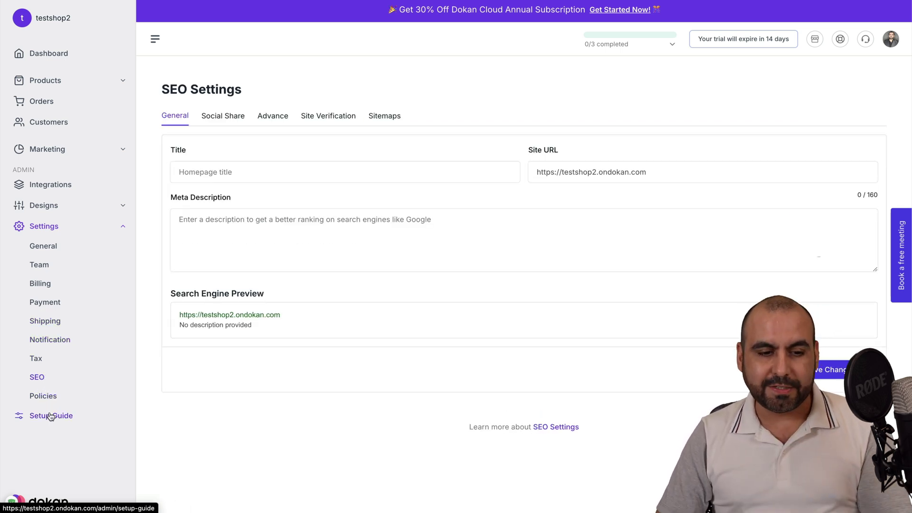
click(107, 212)
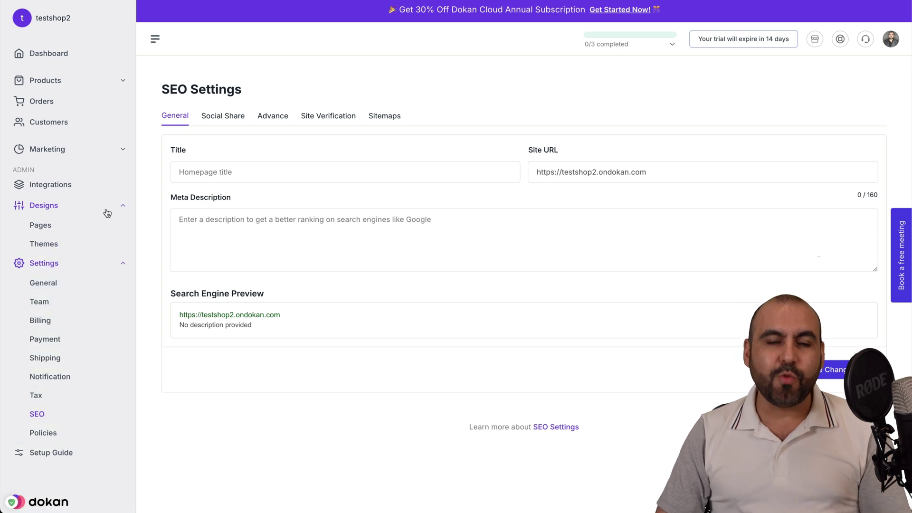
- Open the Privacy Policy page from Designs > Pages using its Edit action
click(47, 227)
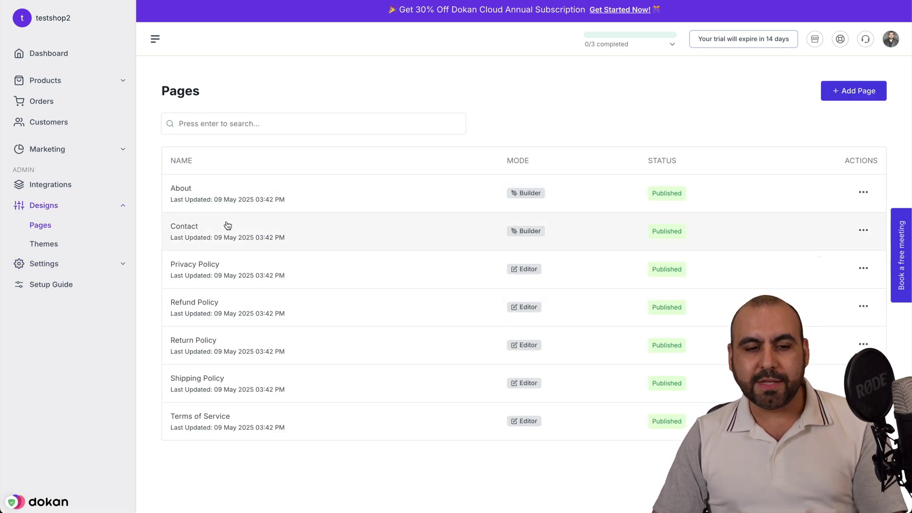
click(863, 269)
click(819, 289)
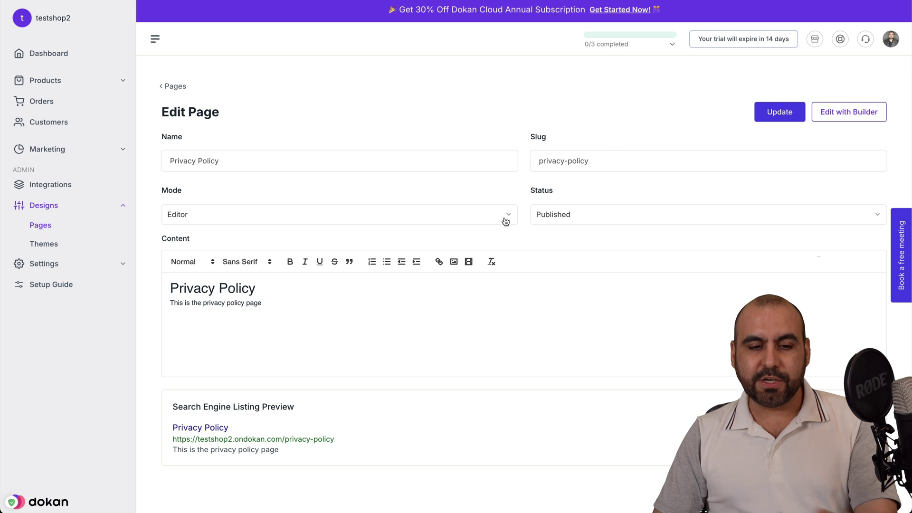
click(265, 337)
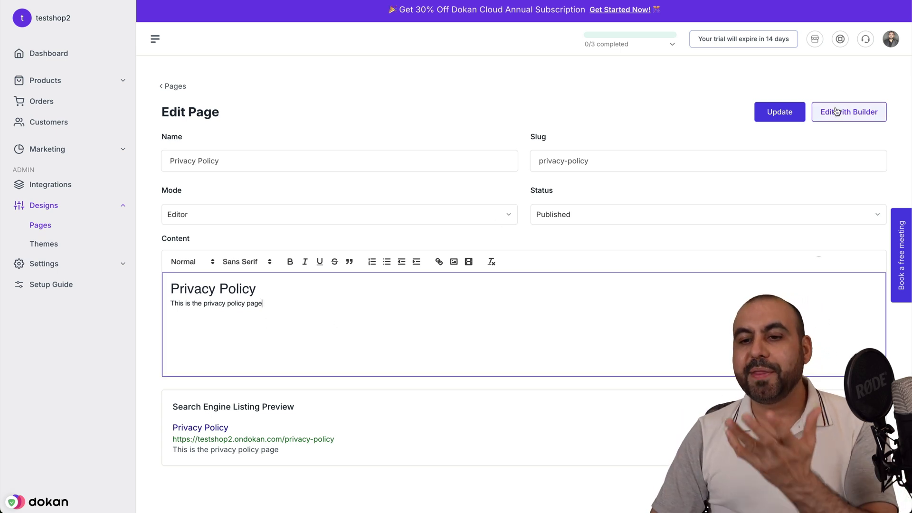
click(851, 117)
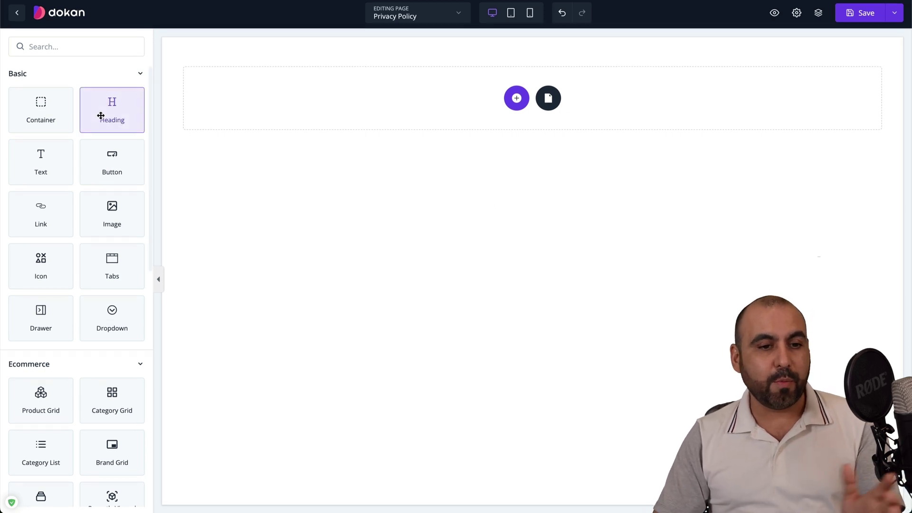
- Add a Text block and an Image below it on the Privacy Policy canvas
drag(25, 158, 428, 90)
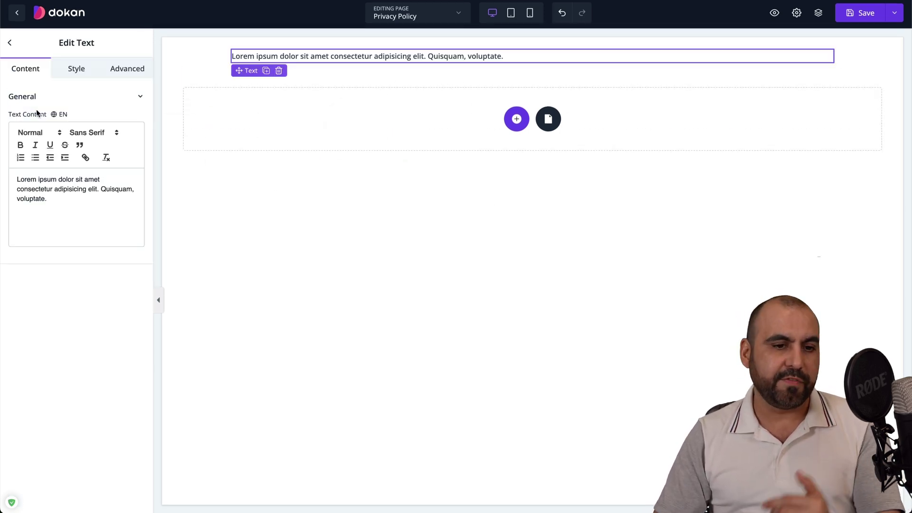
click(9, 43)
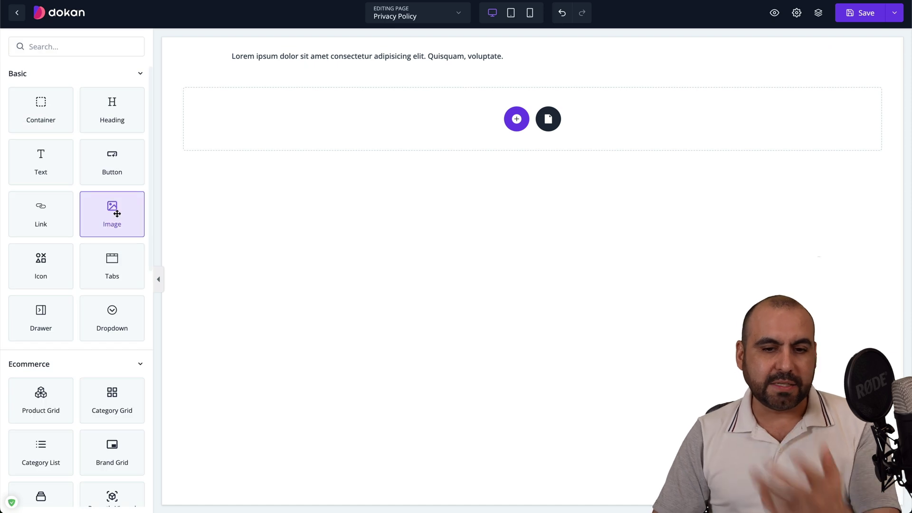
drag(117, 214, 443, 84)
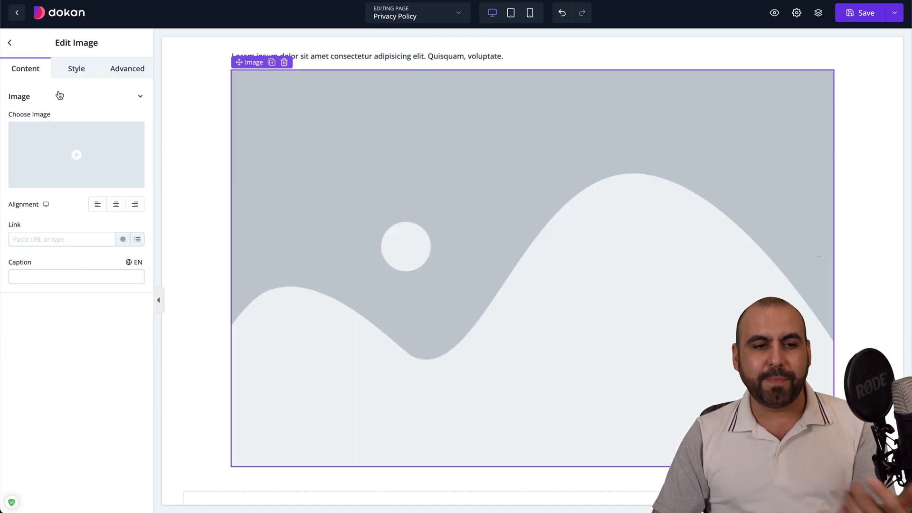
click(9, 44)
scroll(78, 378, down, 5)
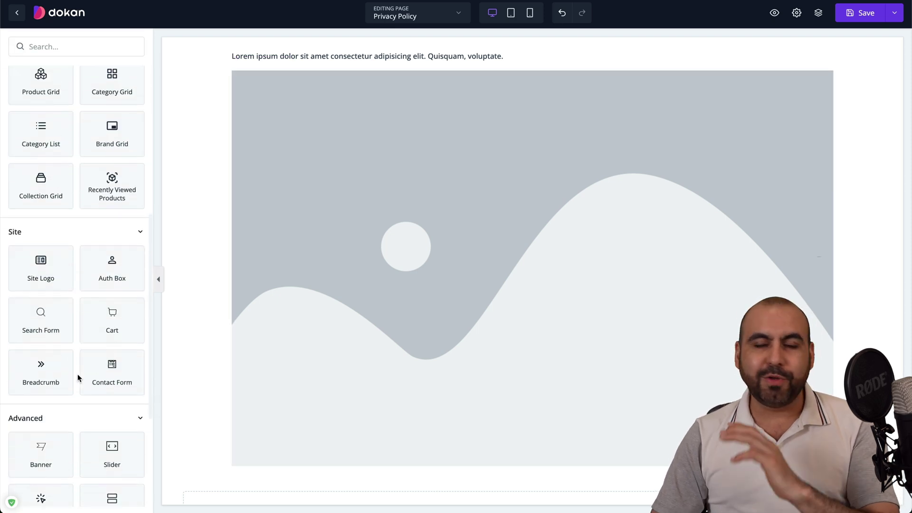
scroll(78, 375, down, 4)
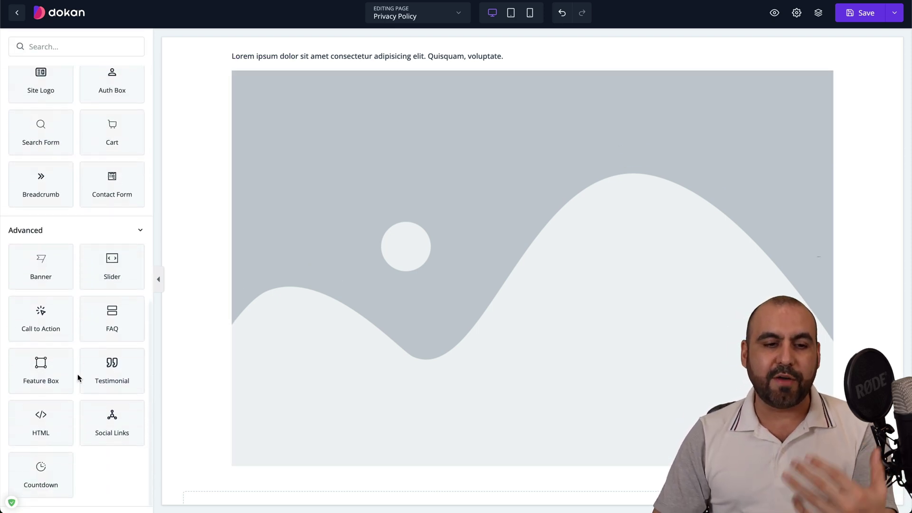
scroll(78, 374, up, 10)
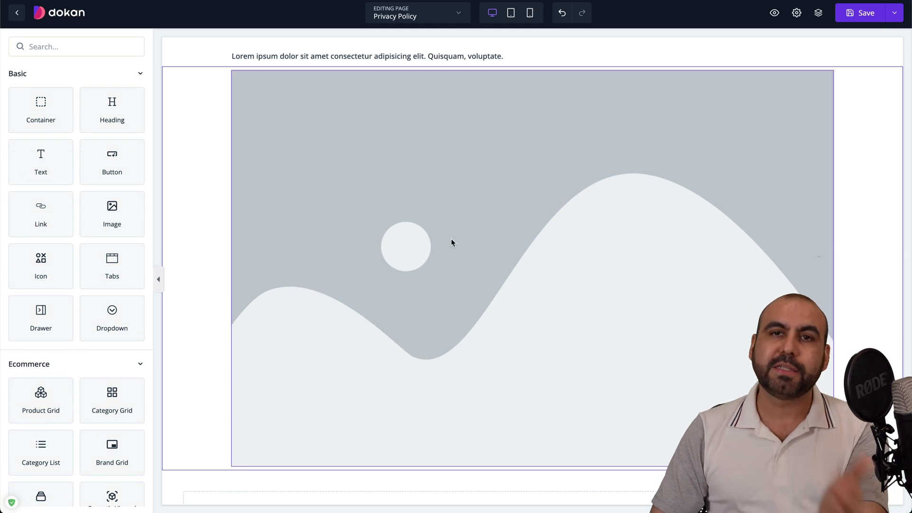
click(458, 13)
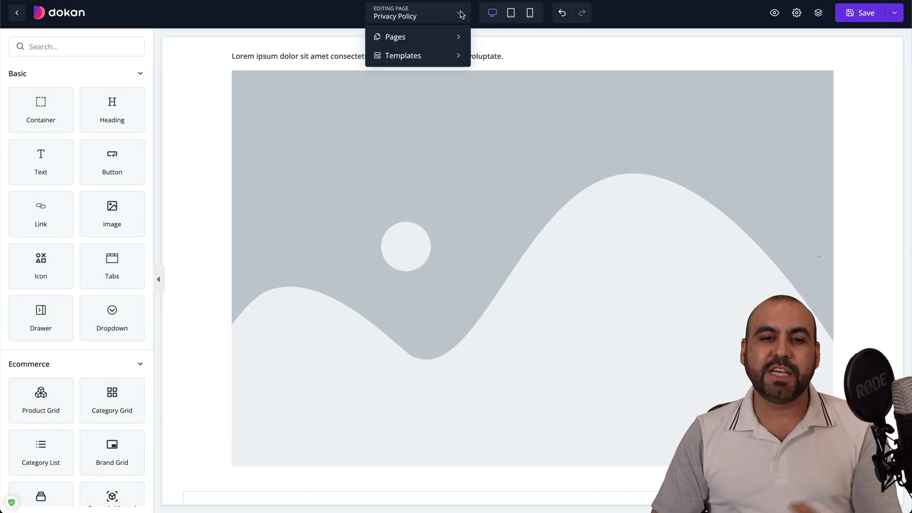
- Switch the builder to the Home template without saving, and select its hero slider
click(452, 57)
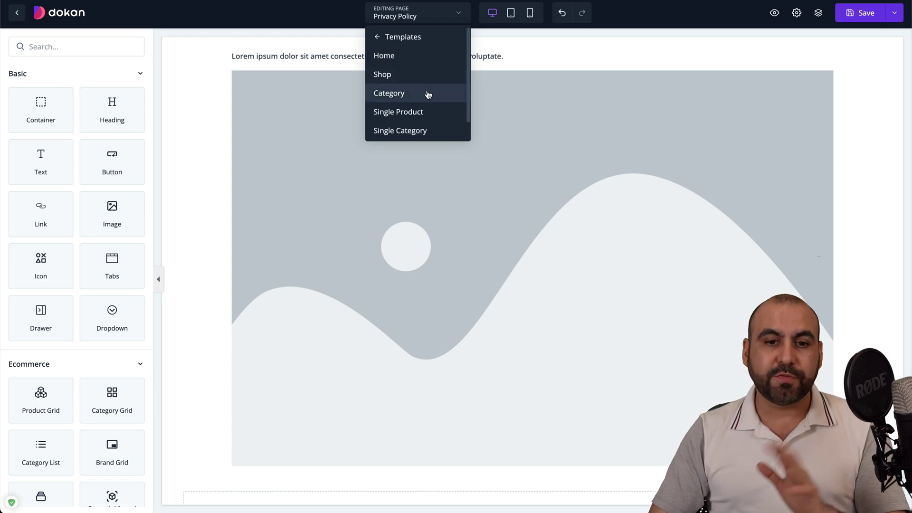
click(412, 59)
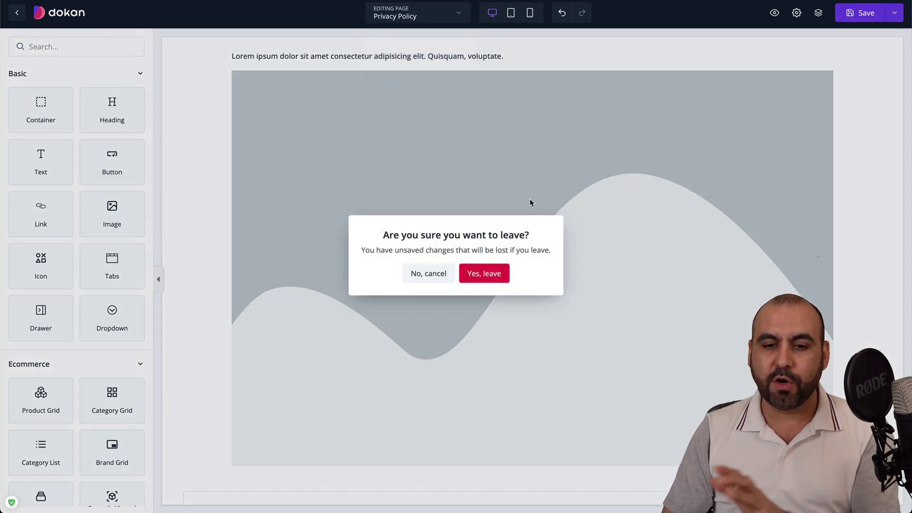
click(491, 279)
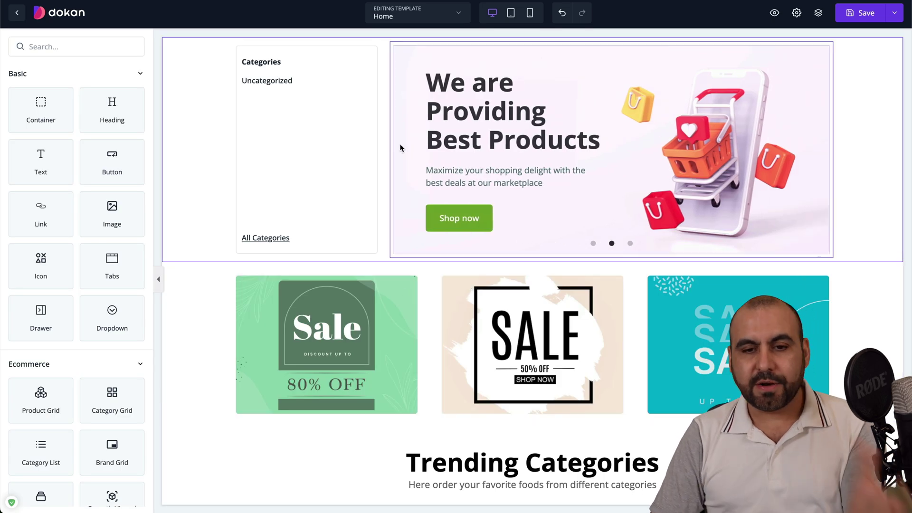
click(472, 150)
- Delete the green 80% OFF image and drag the whole sale banner row off the Home page
click(326, 314)
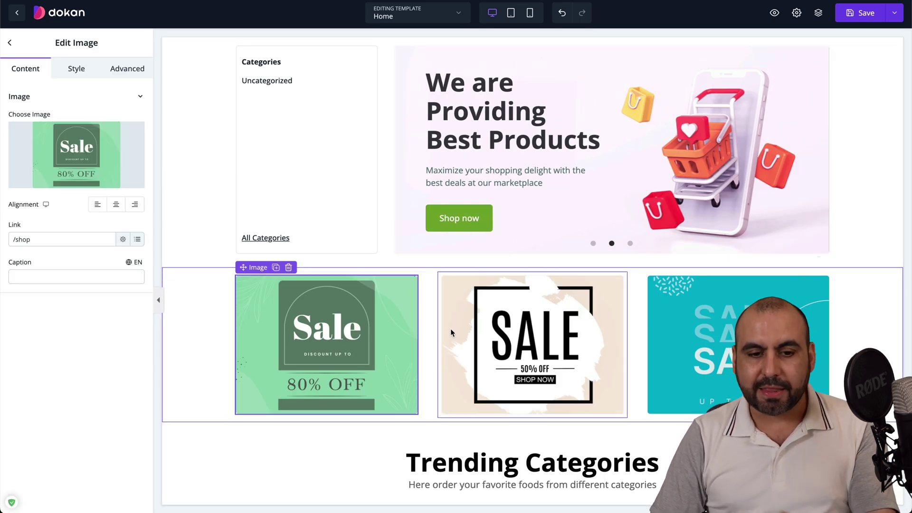
click(290, 266)
click(458, 307)
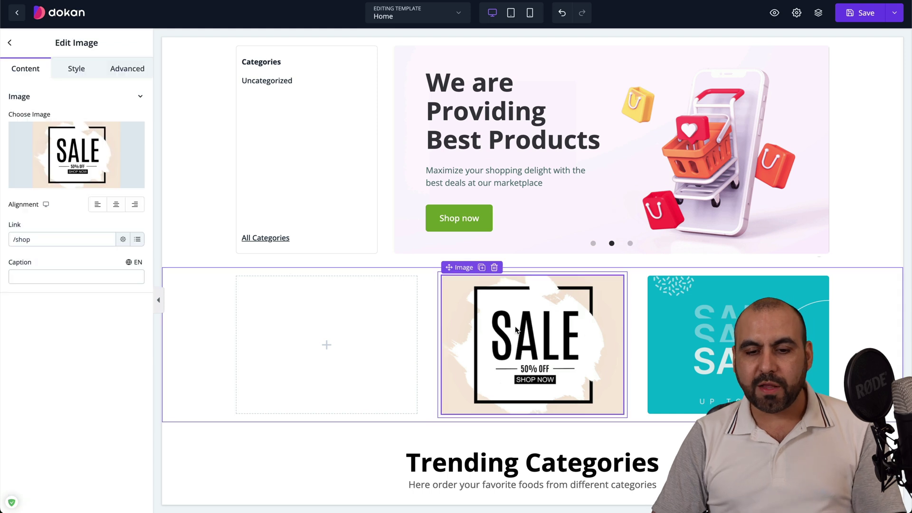
click(380, 329)
drag(499, 260, 417, 343)
scroll(413, 342, down, 8)
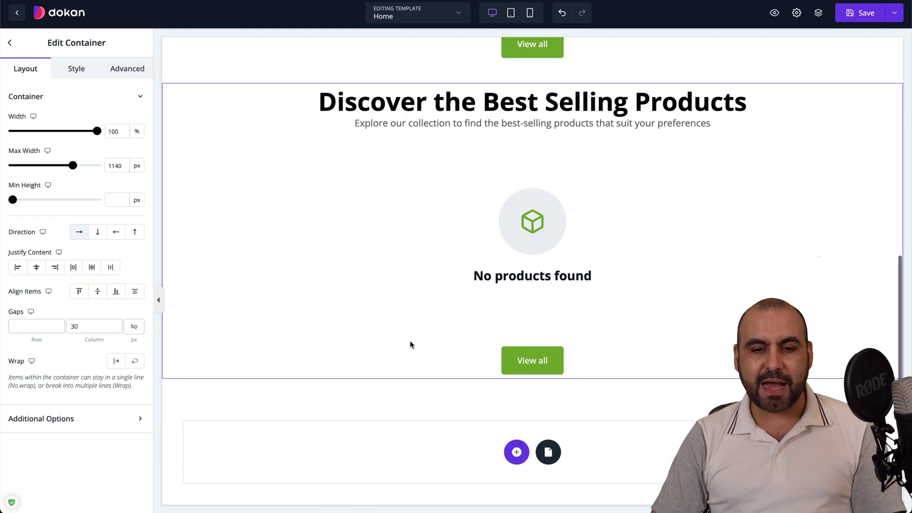
click(455, 306)
scroll(418, 329, up, 8)
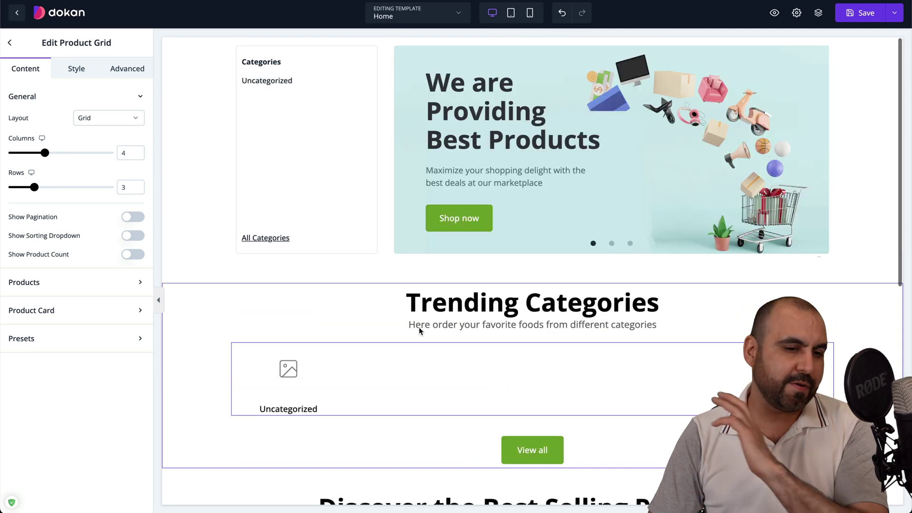
click(17, 45)
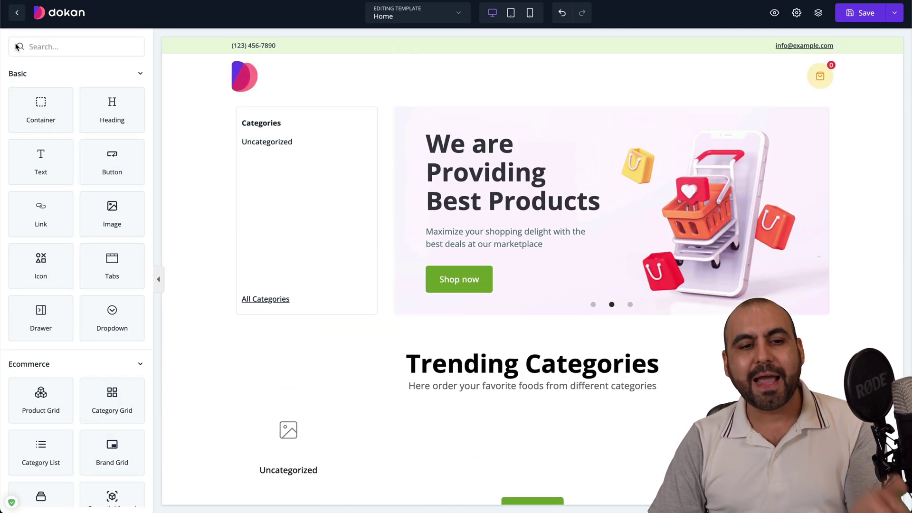
scroll(86, 209, down, 10)
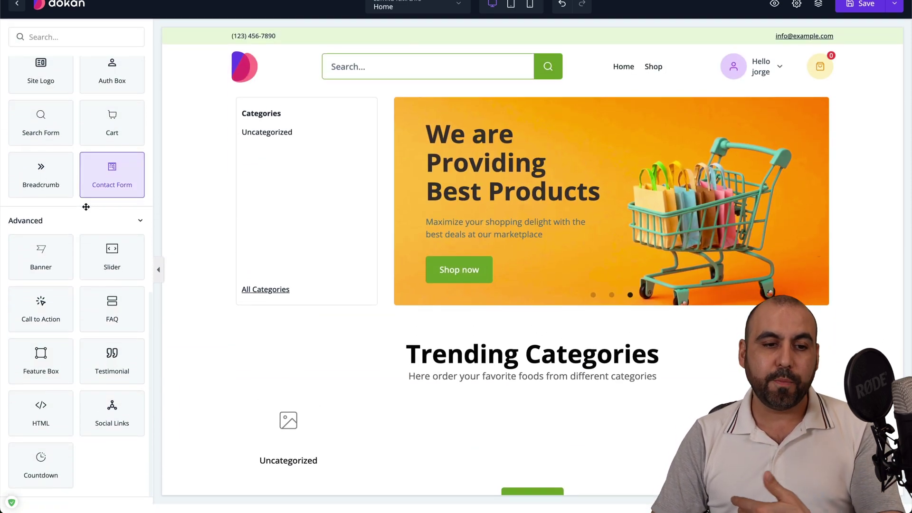
scroll(86, 209, up, 10)
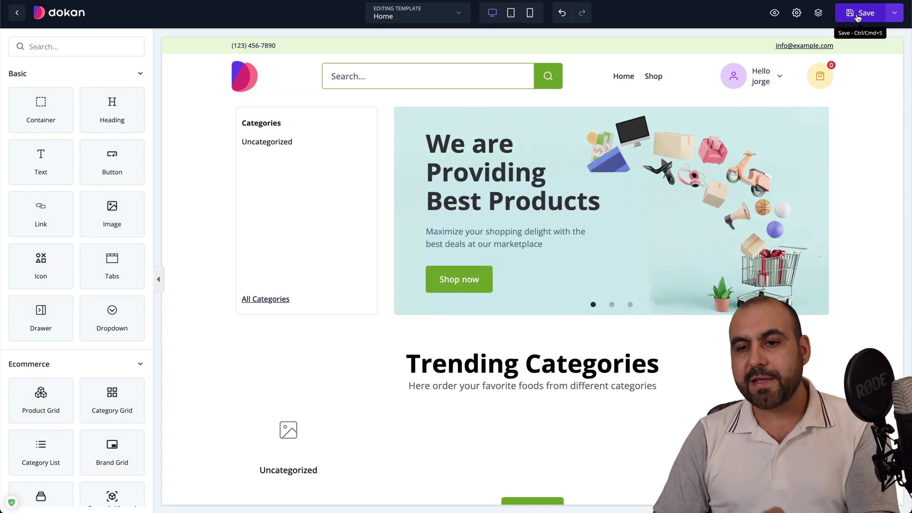
- Look through the Home template's structure and the theme's Custom CSS settings
click(818, 13)
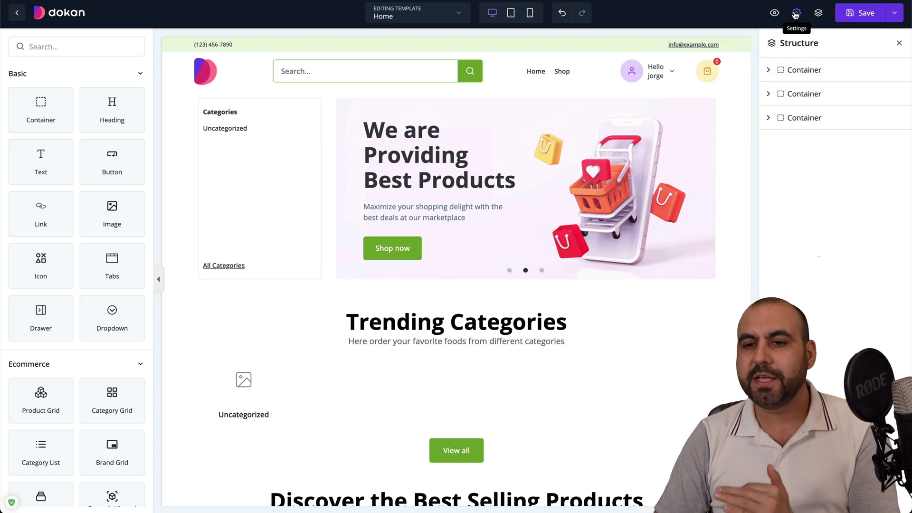
click(796, 14)
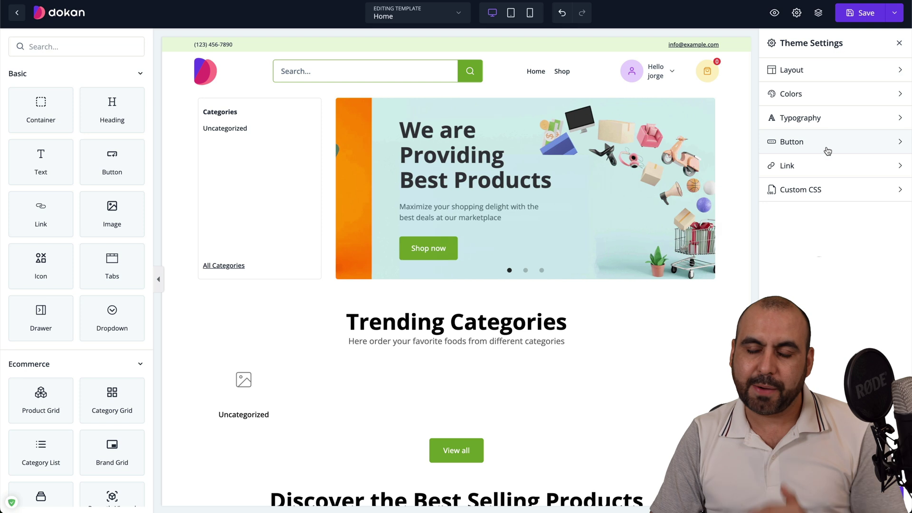
click(840, 200)
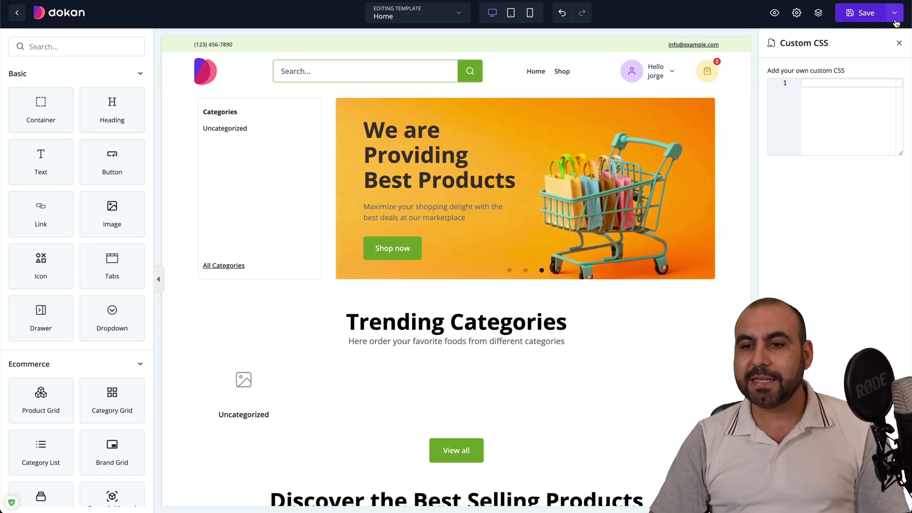
- Leave the builder, discarding unsaved changes, and return to the Privacy Policy edit page
click(16, 16)
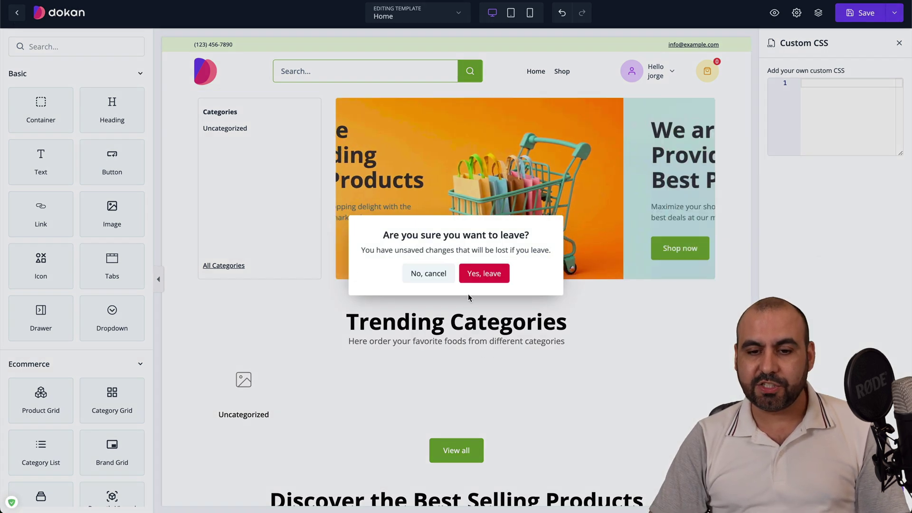
click(484, 273)
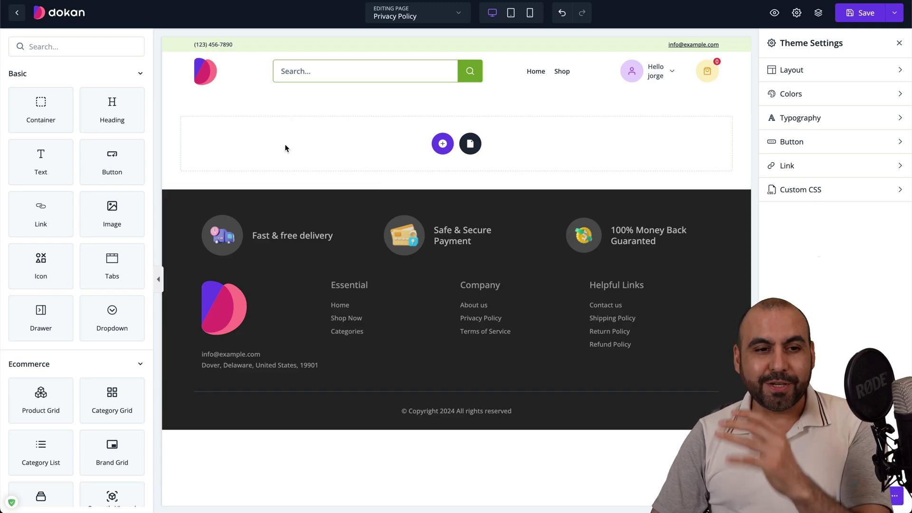
click(17, 13)
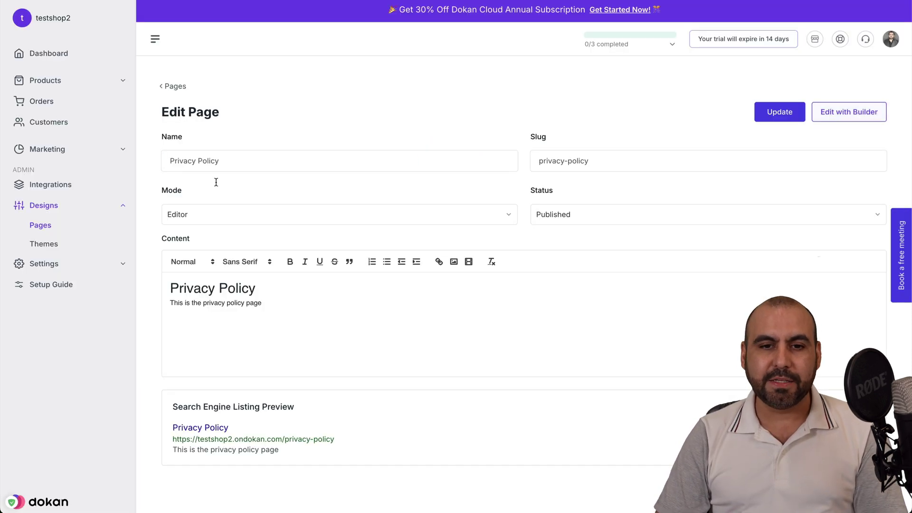
- Install the Mega Shop theme from the Explore More Themes catalog under Designs > Themes
click(48, 249)
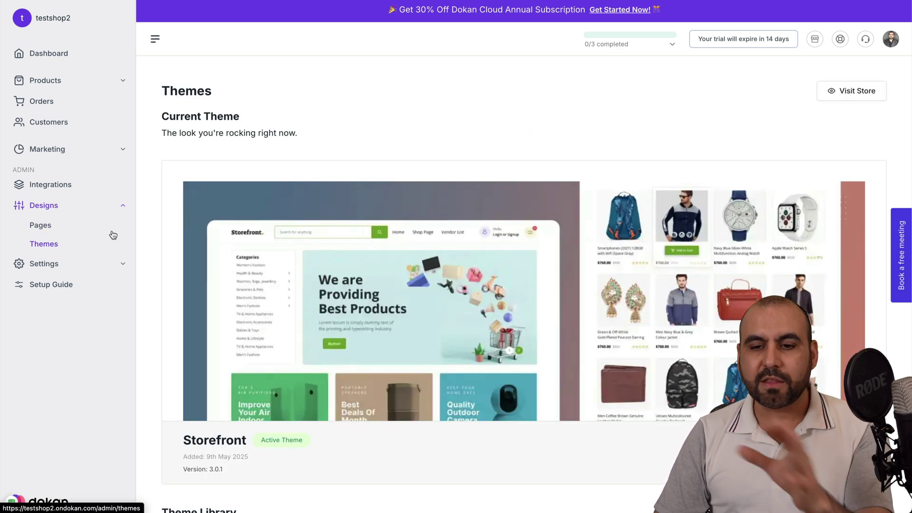
scroll(475, 230, down, 3)
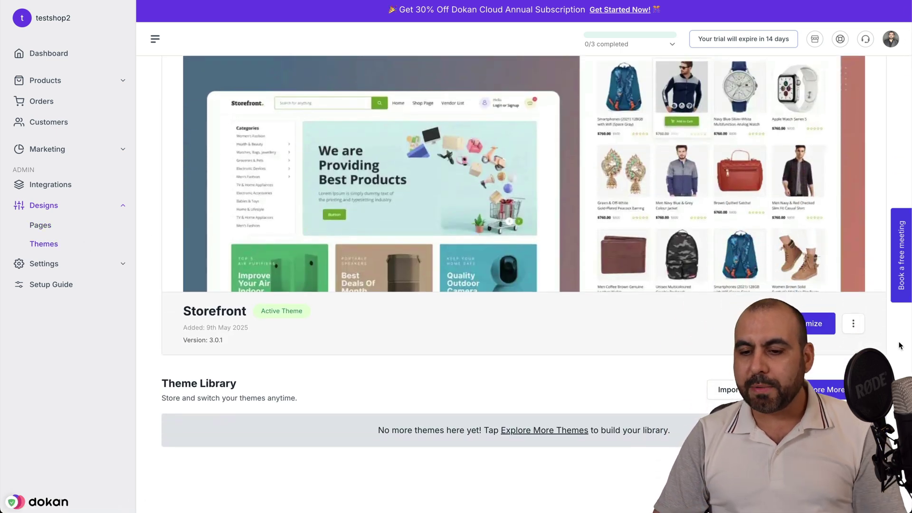
click(835, 393)
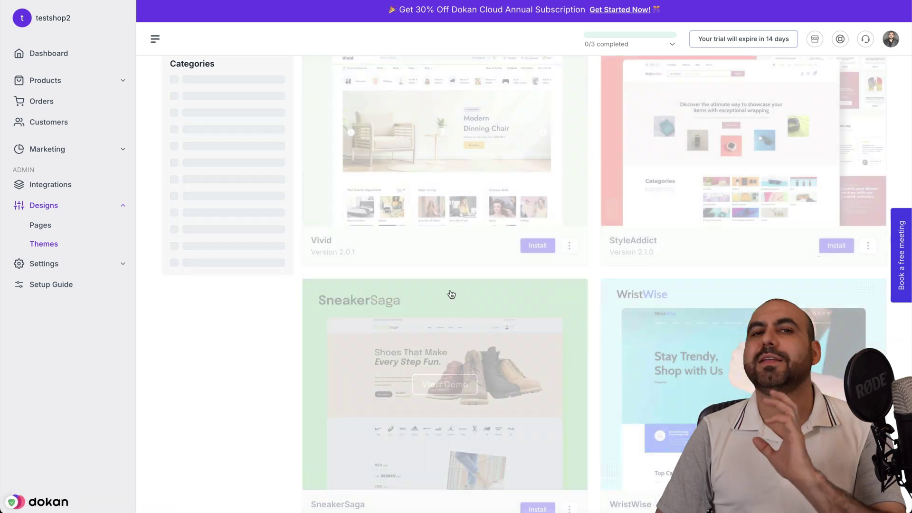
scroll(452, 294, down, 15)
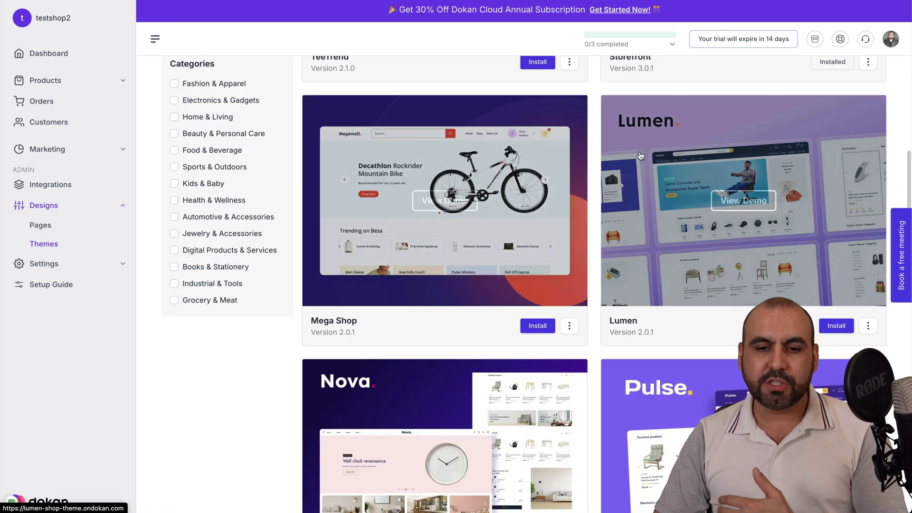
click(534, 326)
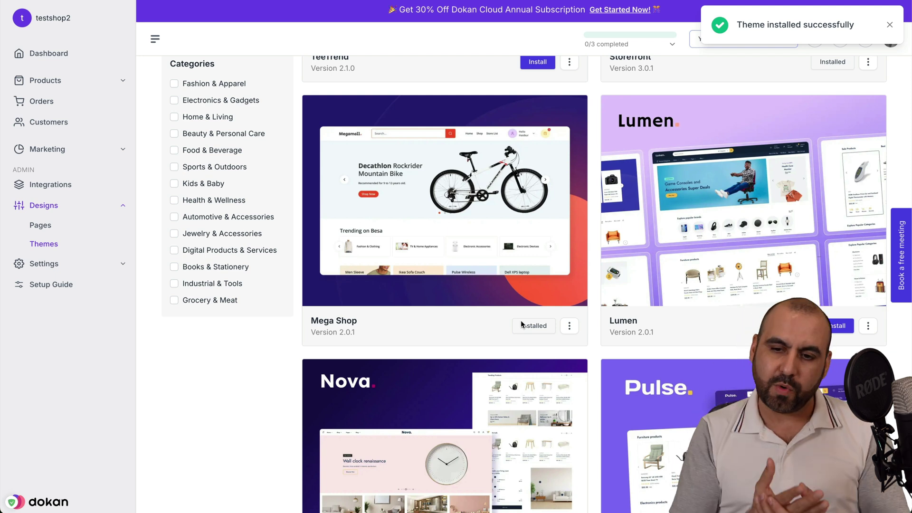
scroll(521, 324, up, 10)
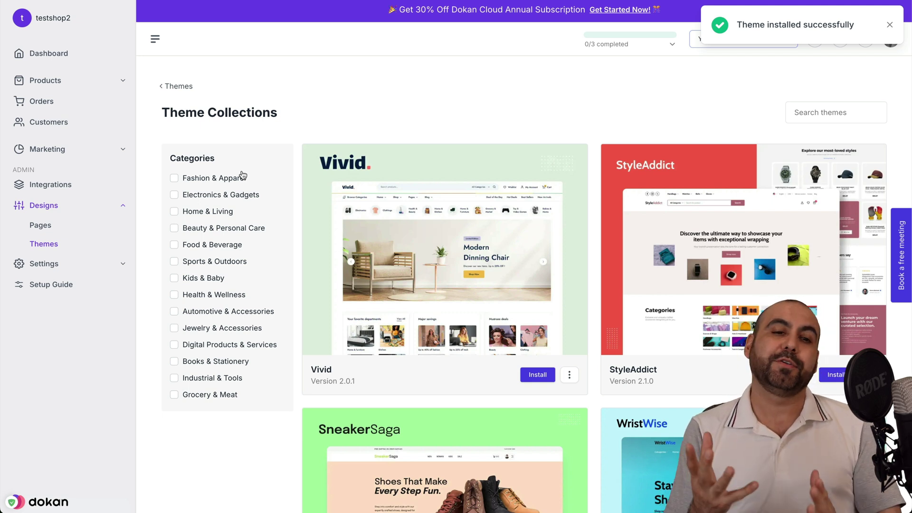
click(58, 83)
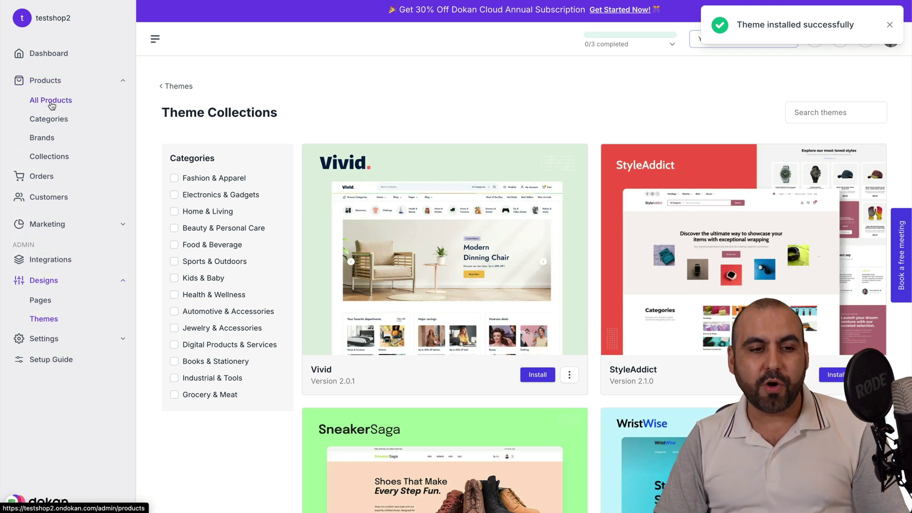
- Load the eight draft sample products, Sun Goggles to Winter Hat, into All Products
click(52, 104)
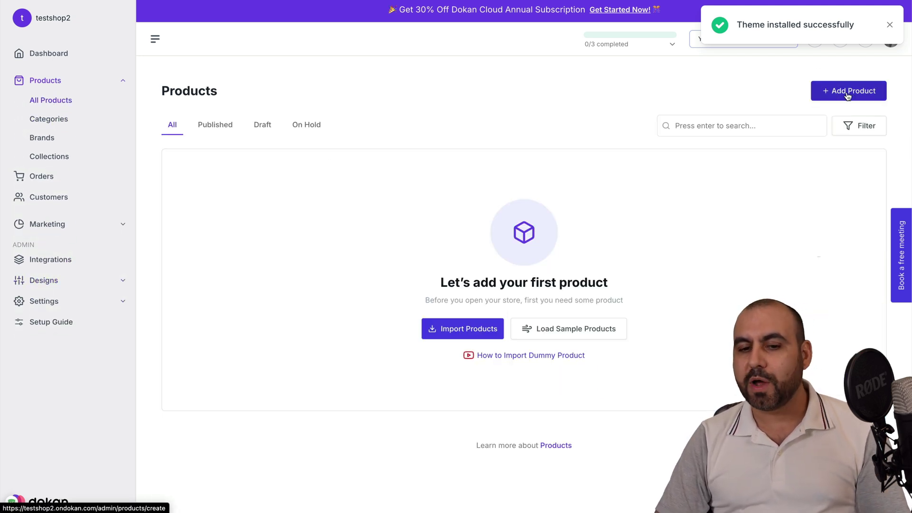
click(890, 26)
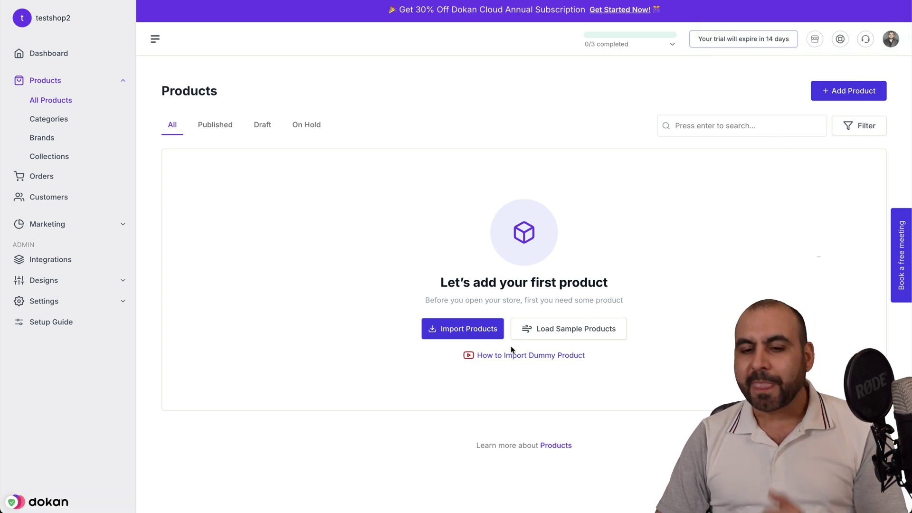
click(573, 335)
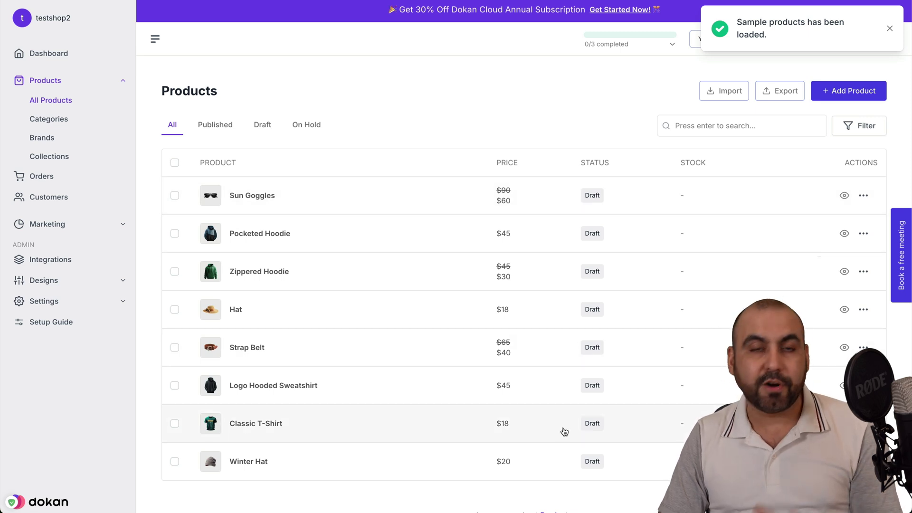
click(863, 197)
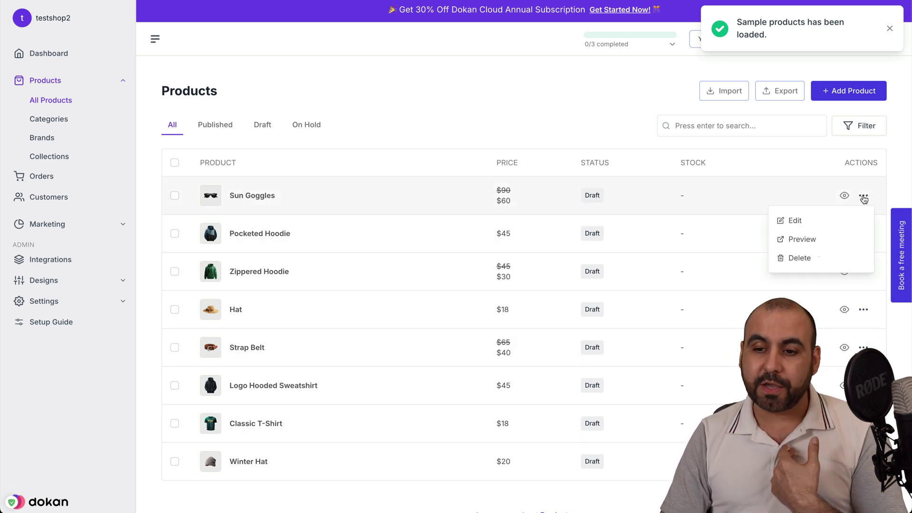
click(811, 228)
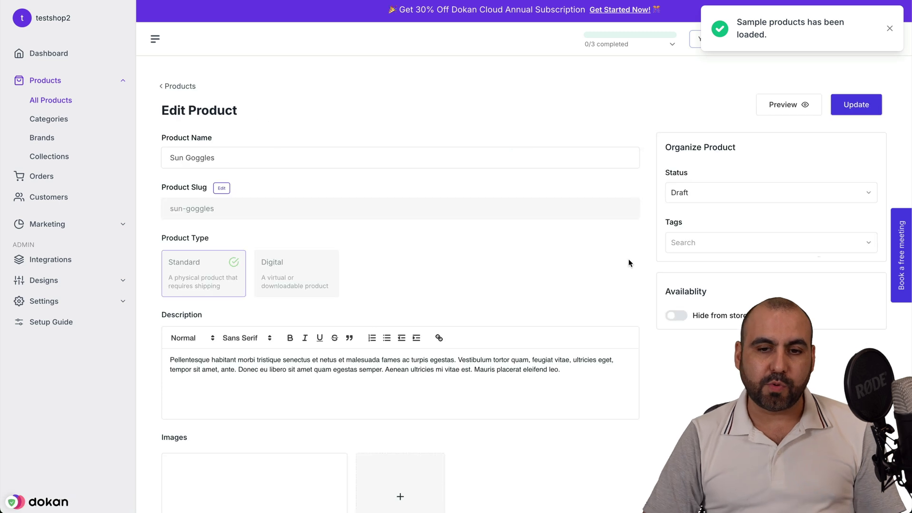
click(890, 28)
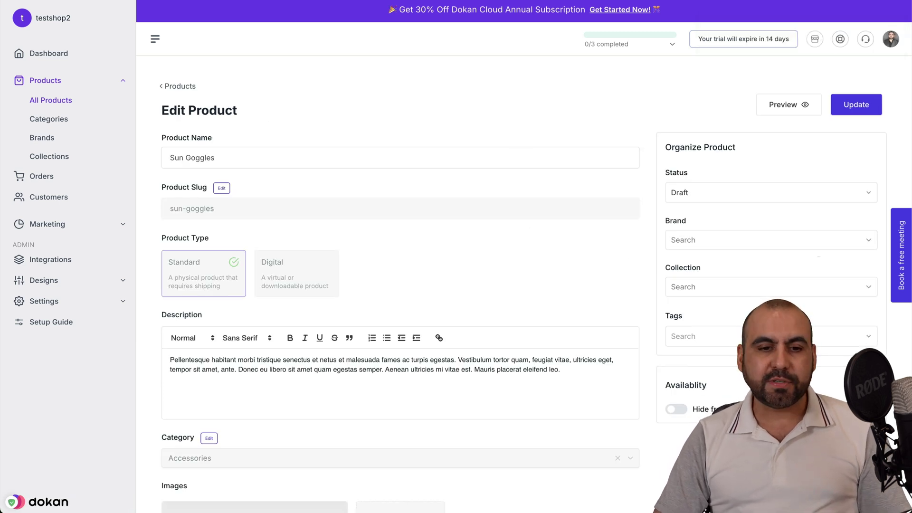
scroll(361, 242, down, 1)
double_click(215, 96)
triple_click(214, 97)
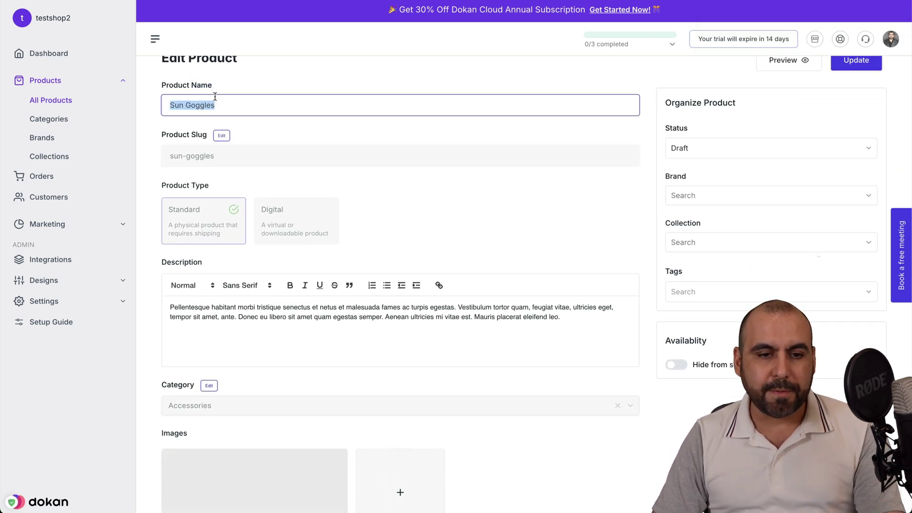
click(205, 152)
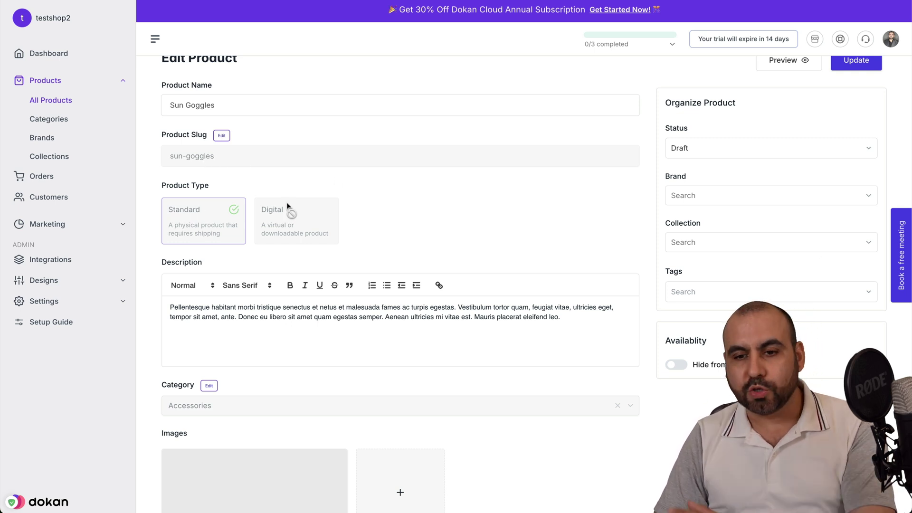
click(749, 154)
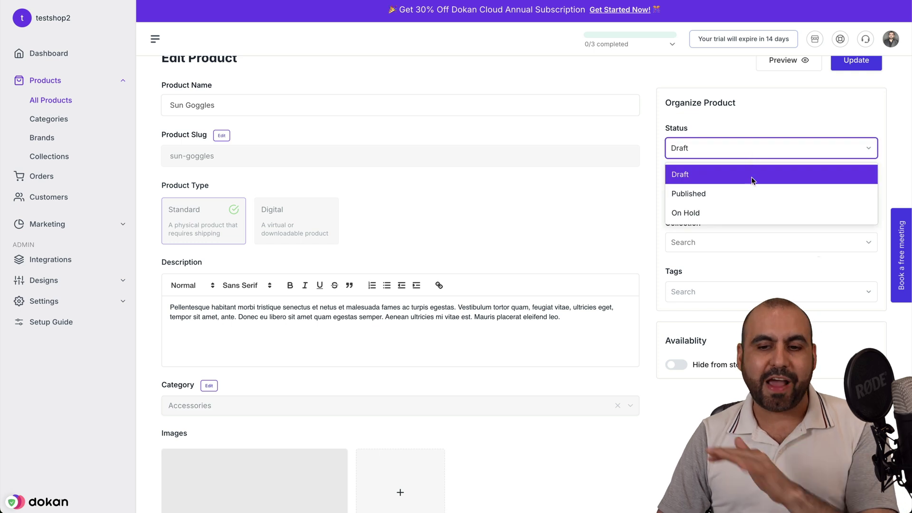
click(708, 227)
click(716, 194)
click(561, 198)
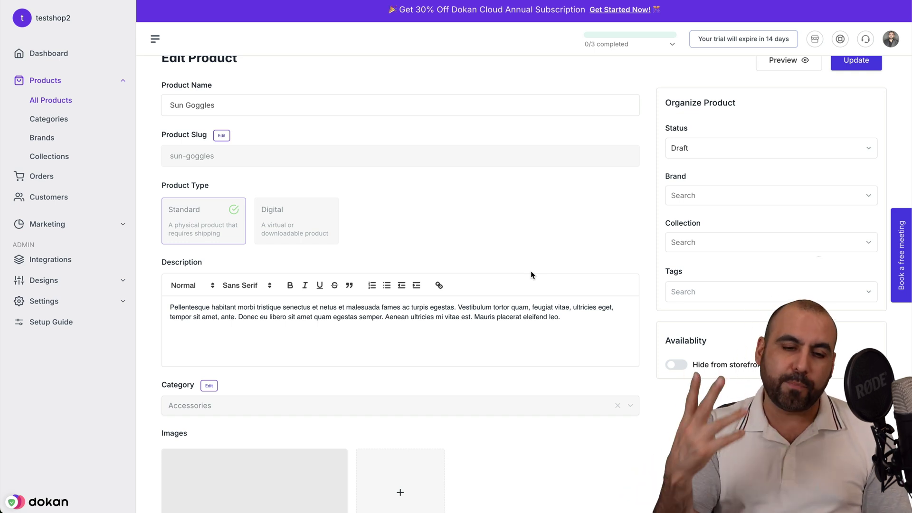
scroll(527, 270, down, 4)
click(207, 127)
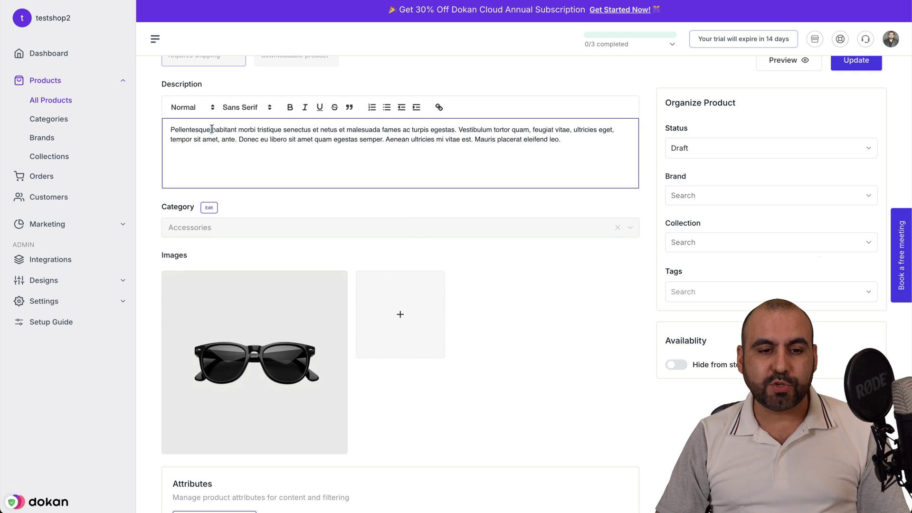
click(418, 326)
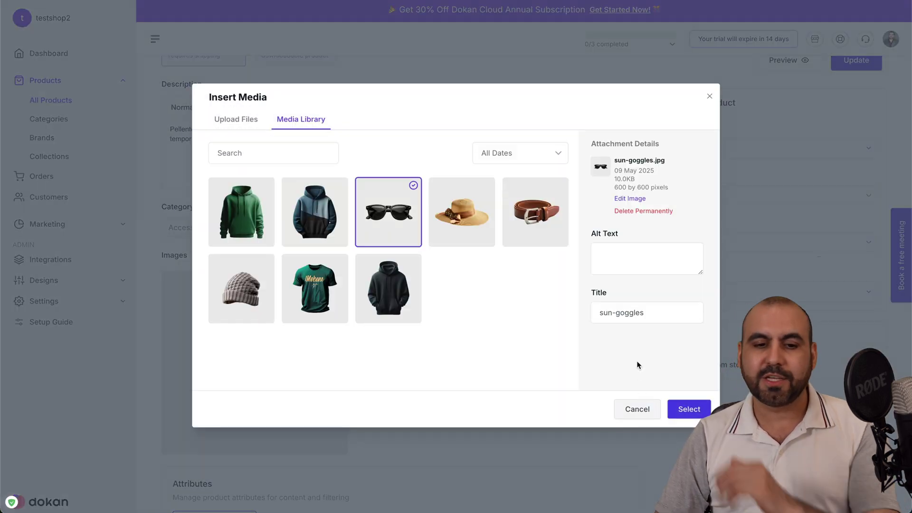
click(637, 417)
scroll(334, 191, down, 7)
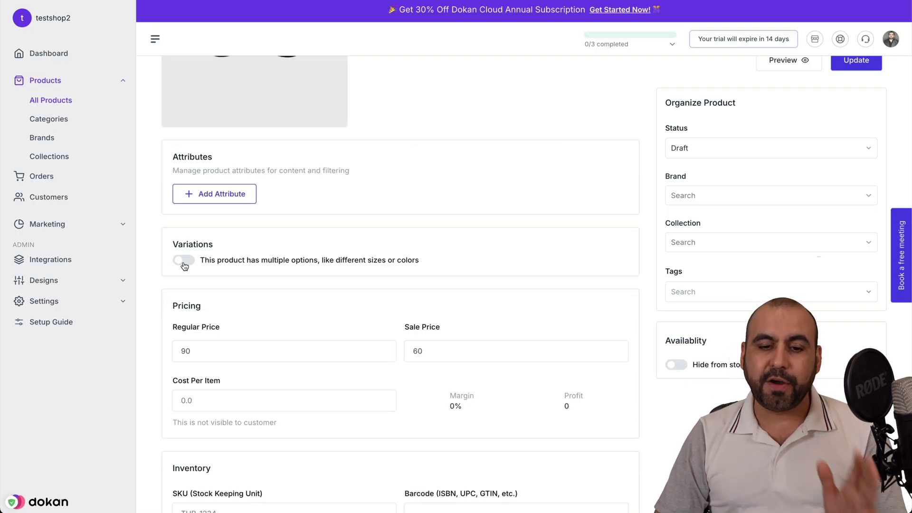
scroll(340, 311, down, 4)
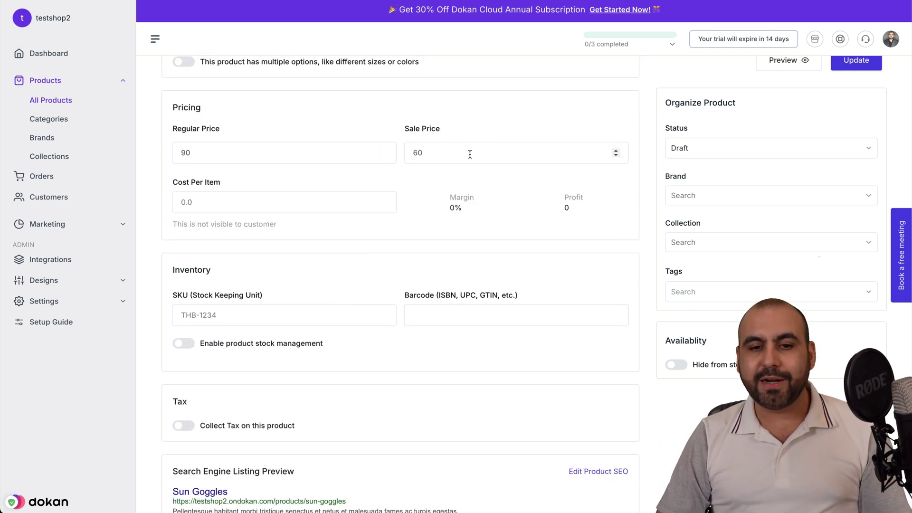
- Review Sun Goggles' regular price 90, sale price 60 and cost per item unchanged, then view Orders
click(238, 155)
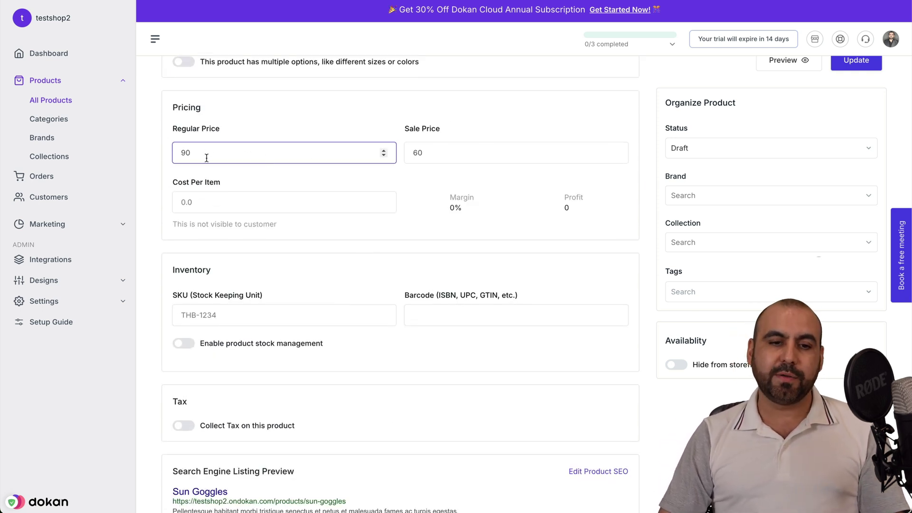
click(454, 155)
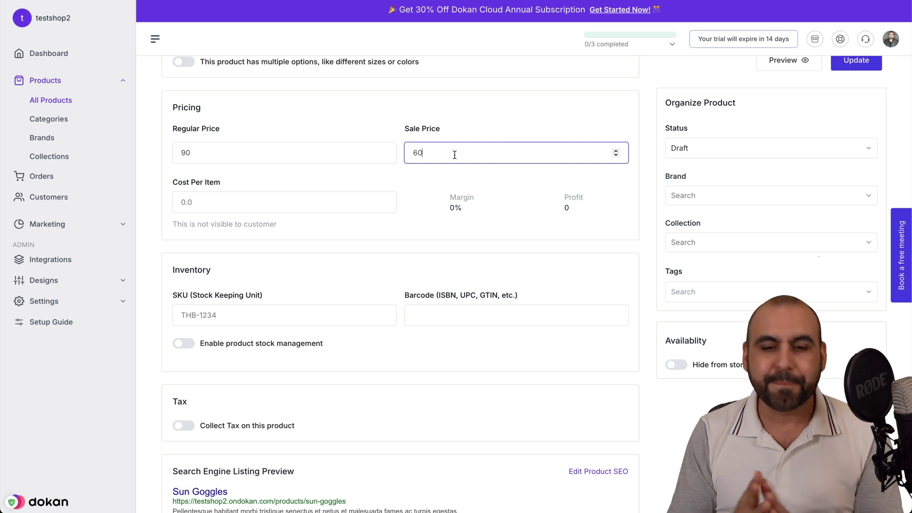
click(191, 201)
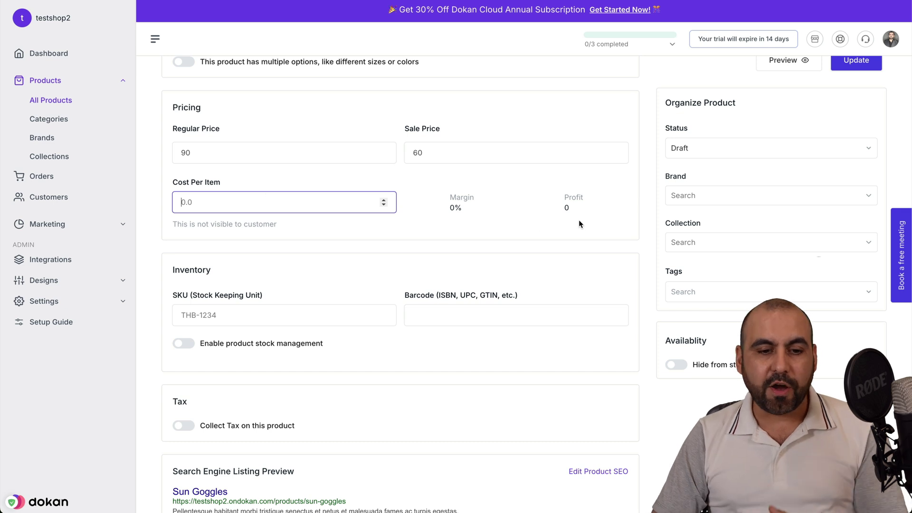
scroll(428, 226, down, 2)
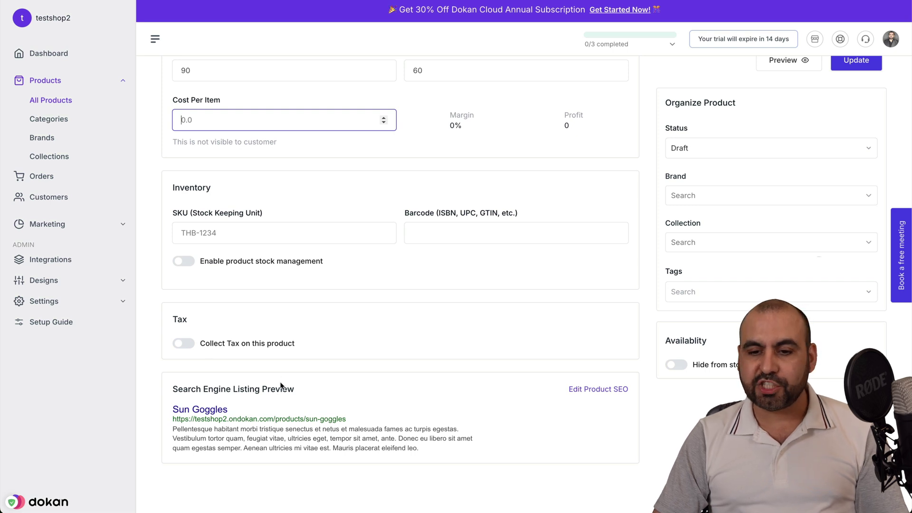
scroll(380, 373, up, 10)
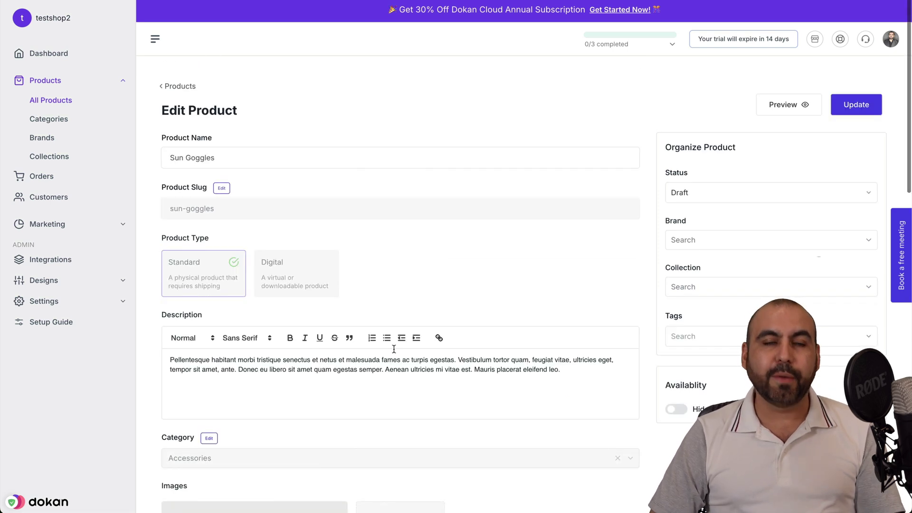
click(58, 177)
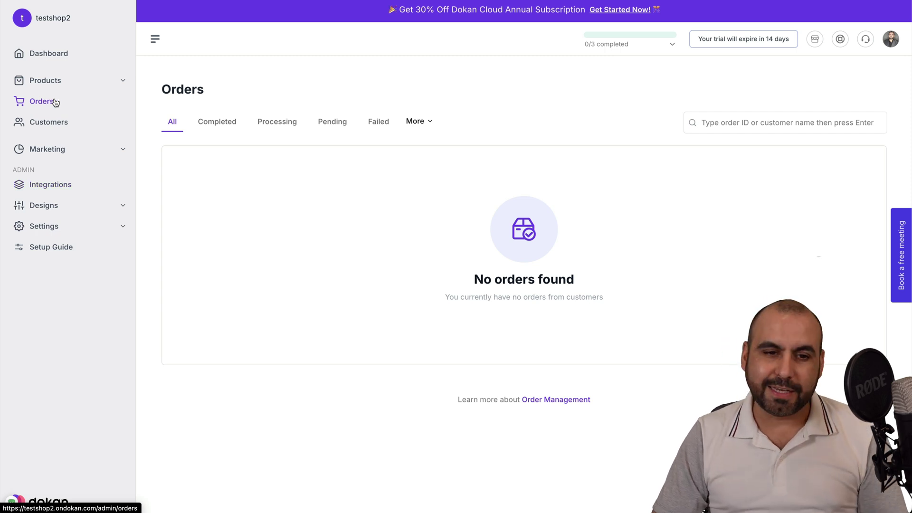
- Check the Completed and More order filters, then view the empty Marketing > Coupons list
click(226, 126)
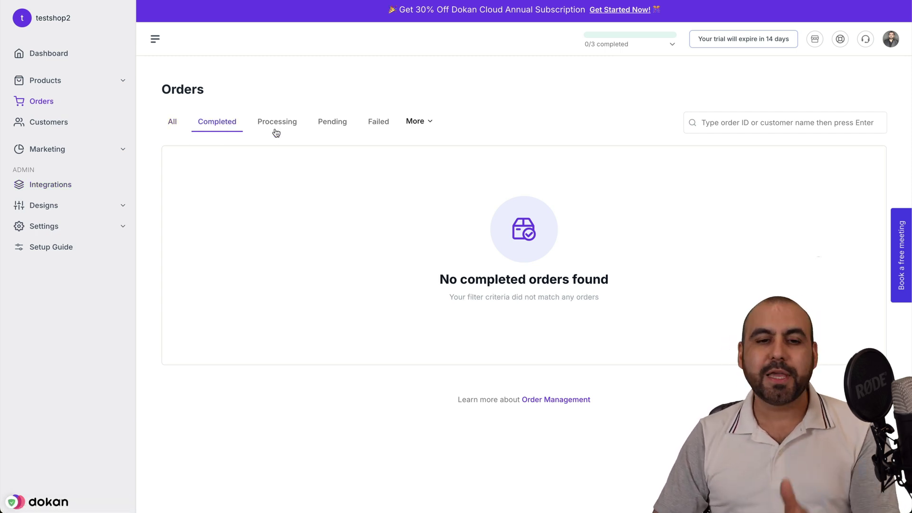
click(433, 124)
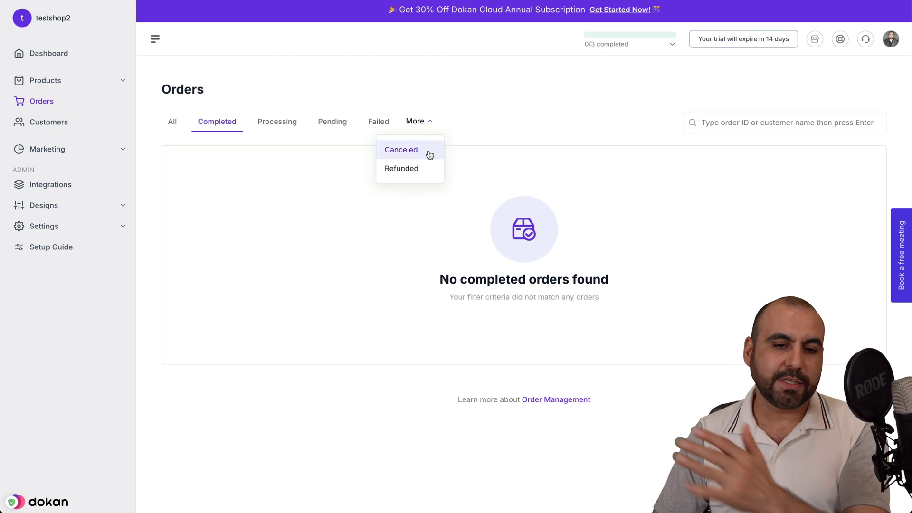
click(100, 155)
click(45, 169)
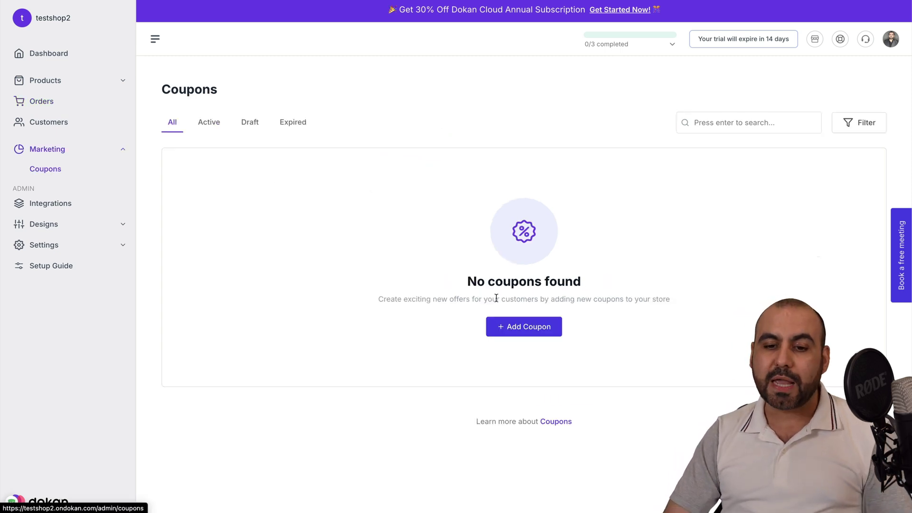
- Start a new coupon with a % discount amount, leave it unsaved and return to Dashboard
click(523, 326)
scroll(313, 386, down, 5)
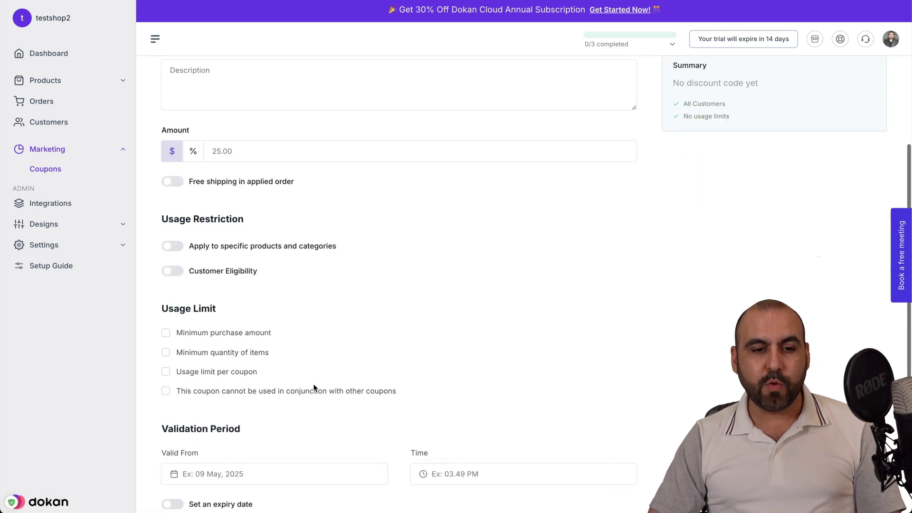
scroll(312, 386, up, 5)
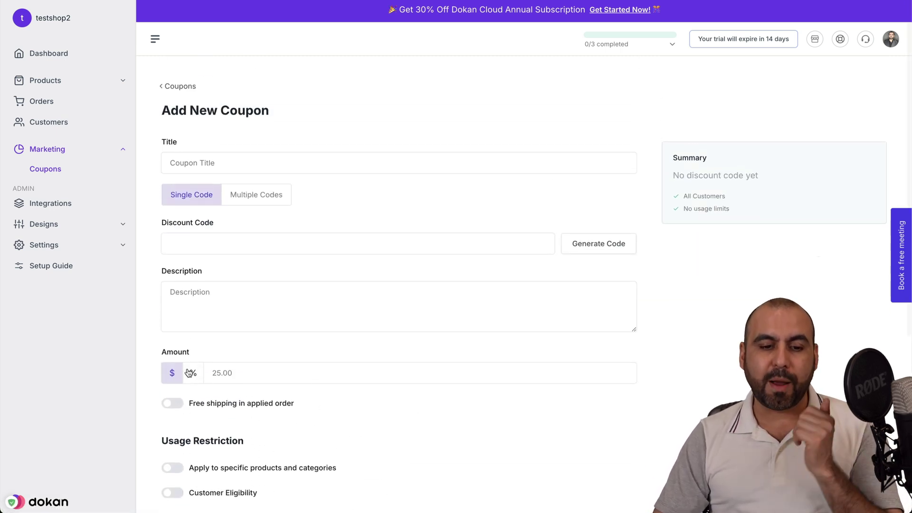
click(190, 373)
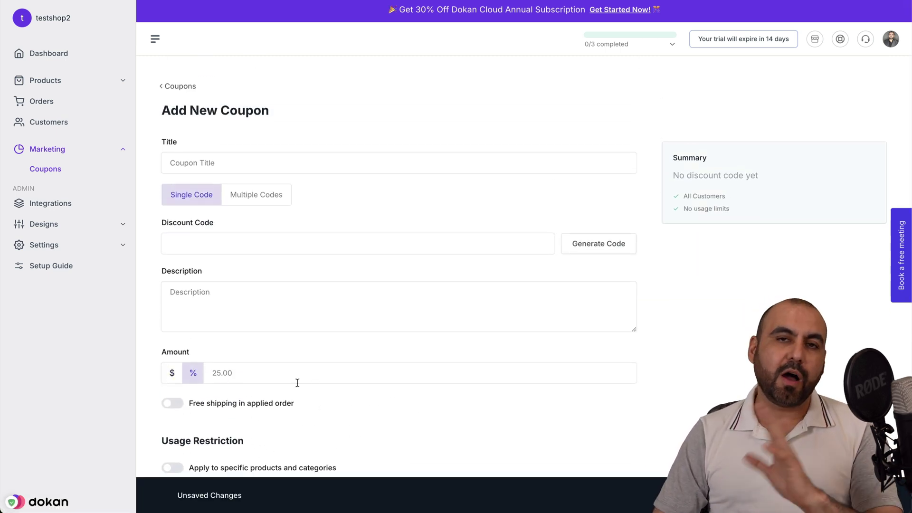
scroll(326, 371, up, 2)
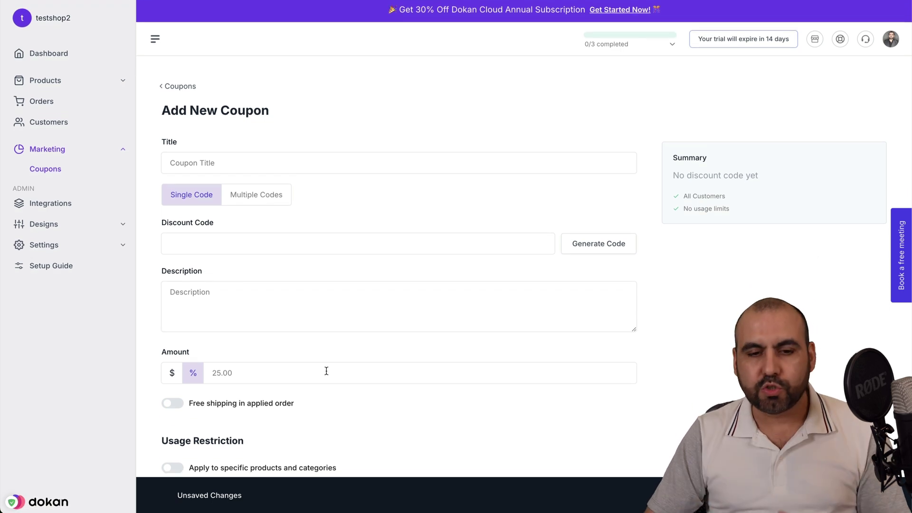
click(73, 57)
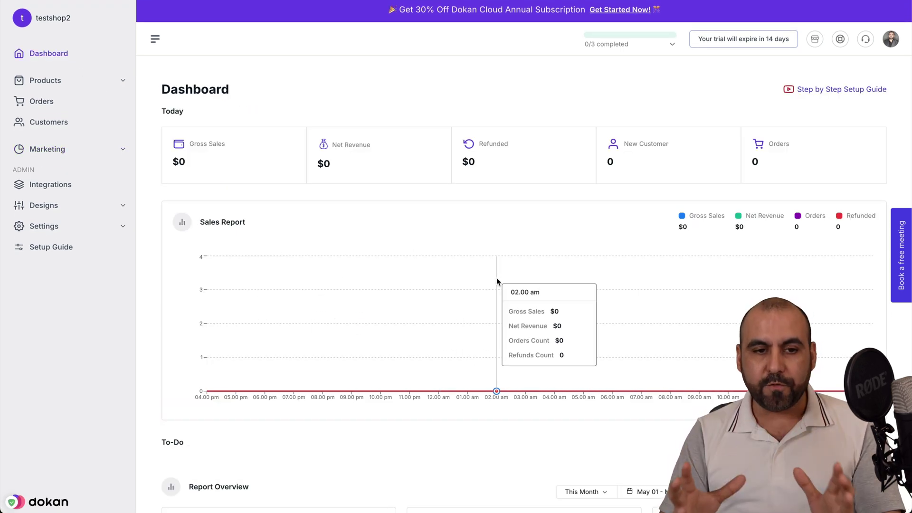
- Scroll through the dashboard's zeroed Sales Report and Report Overview
scroll(497, 281, down, 10)
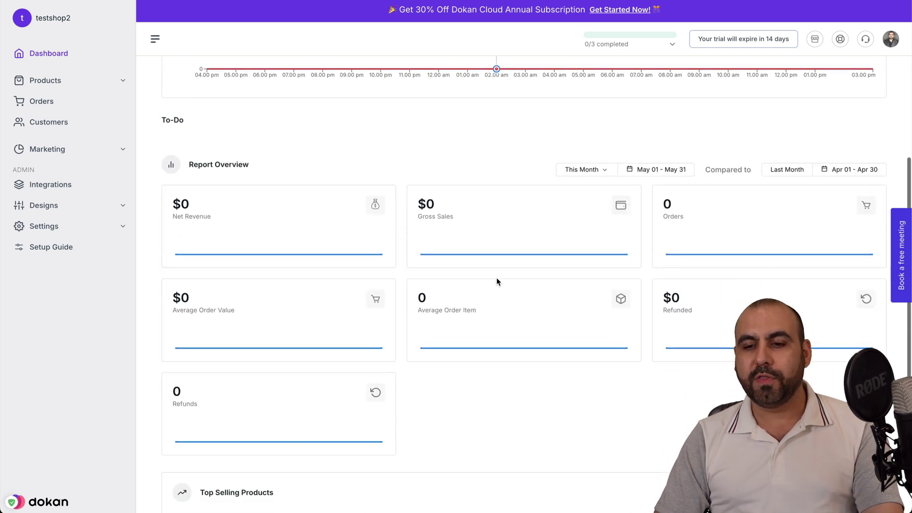
scroll(496, 281, up, 10)
scroll(497, 281, up, 1)
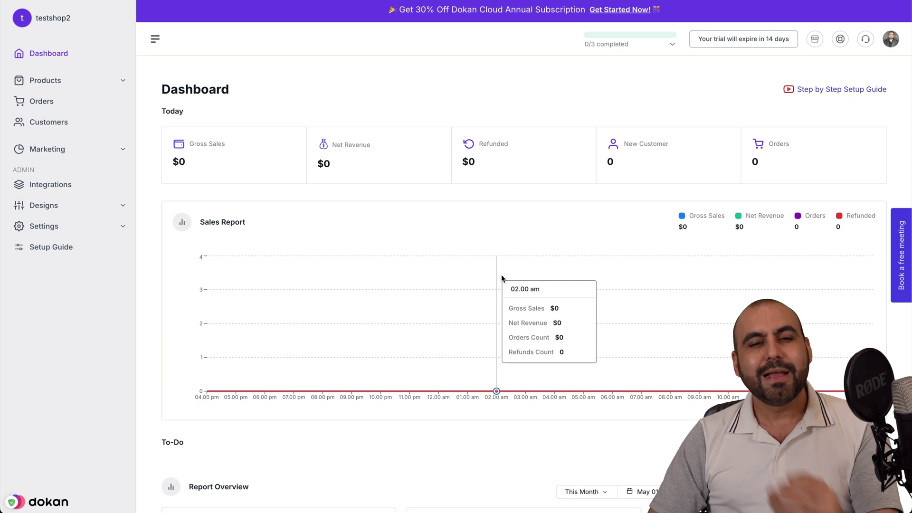
scroll(501, 278, down, 1)
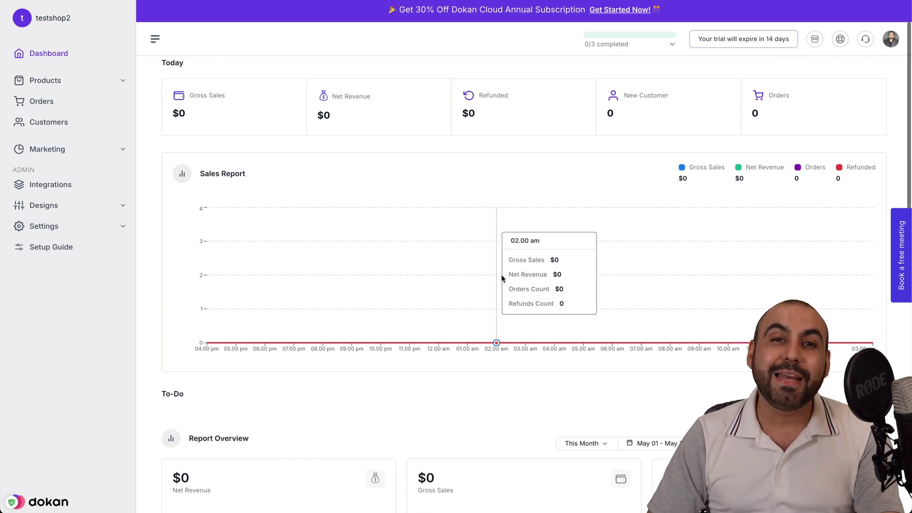